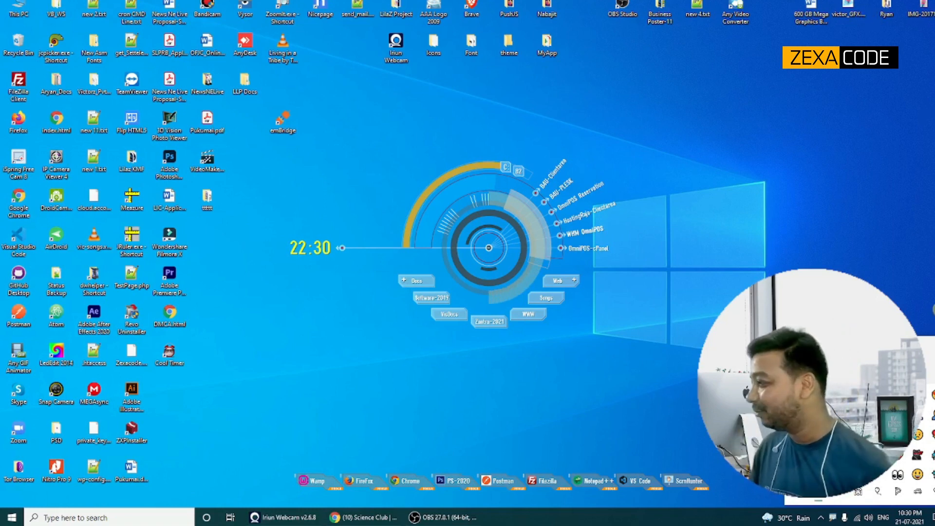
- Open Word from the desktop and create a blank document
key("Escape")
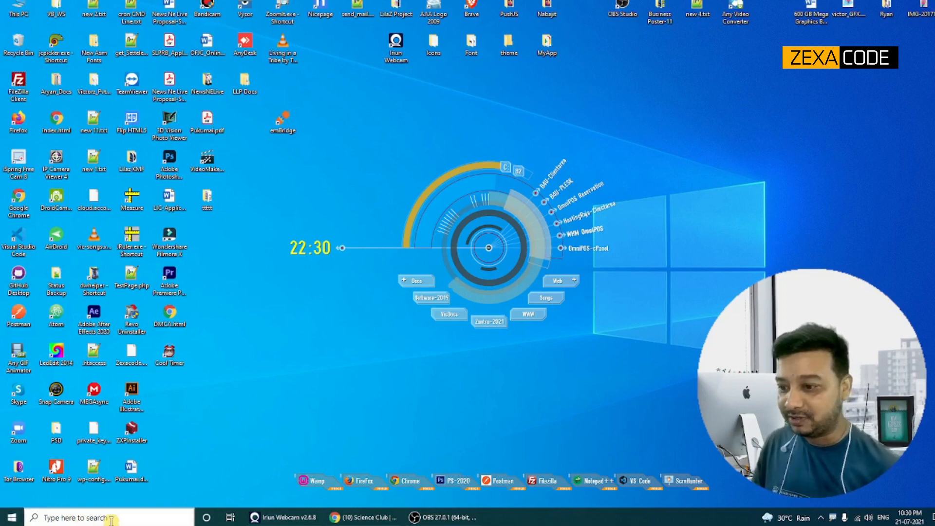
left_click(111, 517)
type("word")
key("Return")
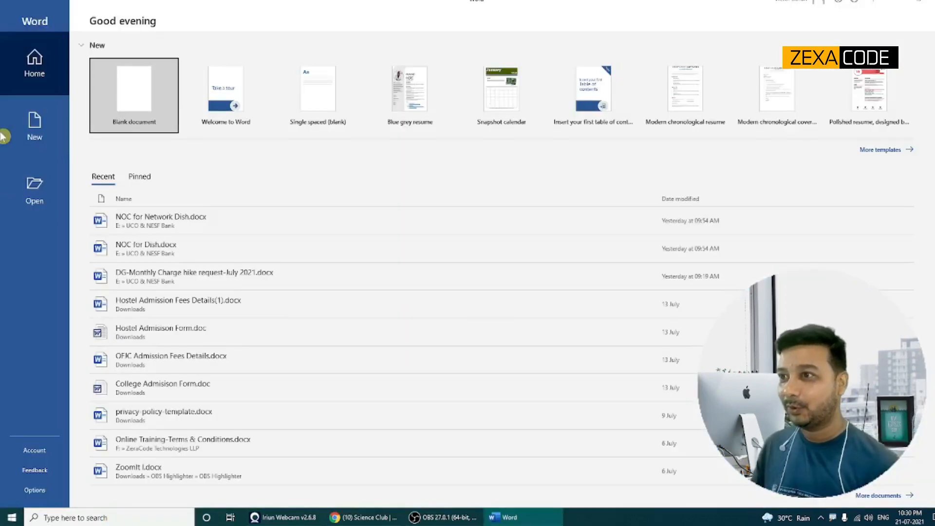
left_click(112, 122)
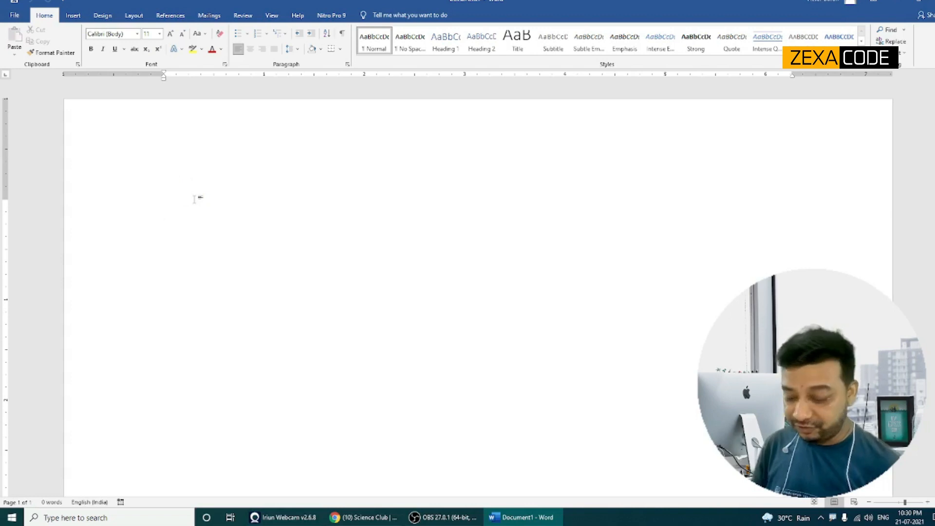
- Insert the beaming face and tears-of-joy emojis after a dash on the document's first line using the Windows emoji picker
key("super+period")
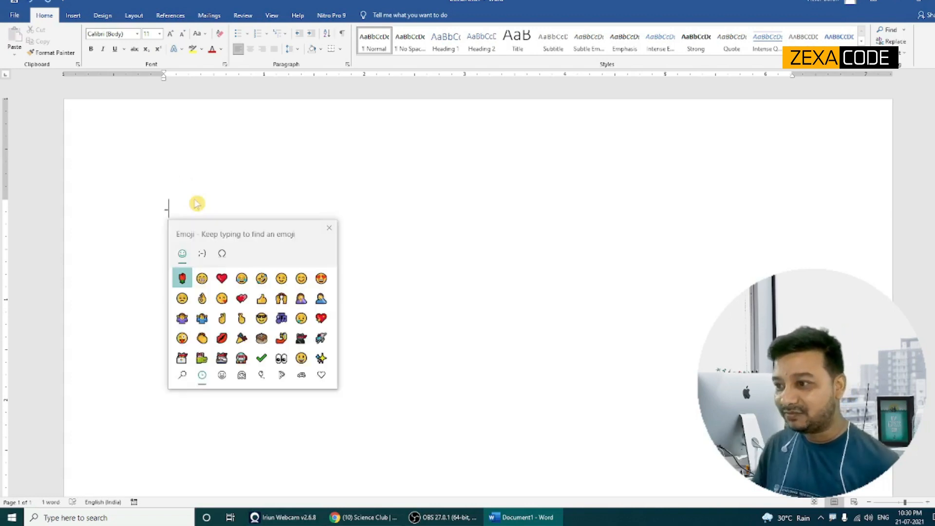
left_click(203, 278)
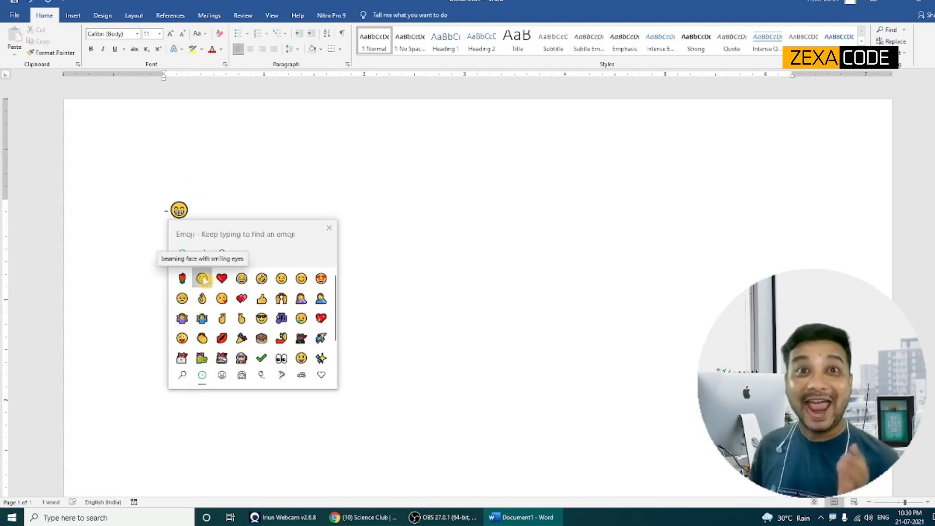
left_click(242, 281)
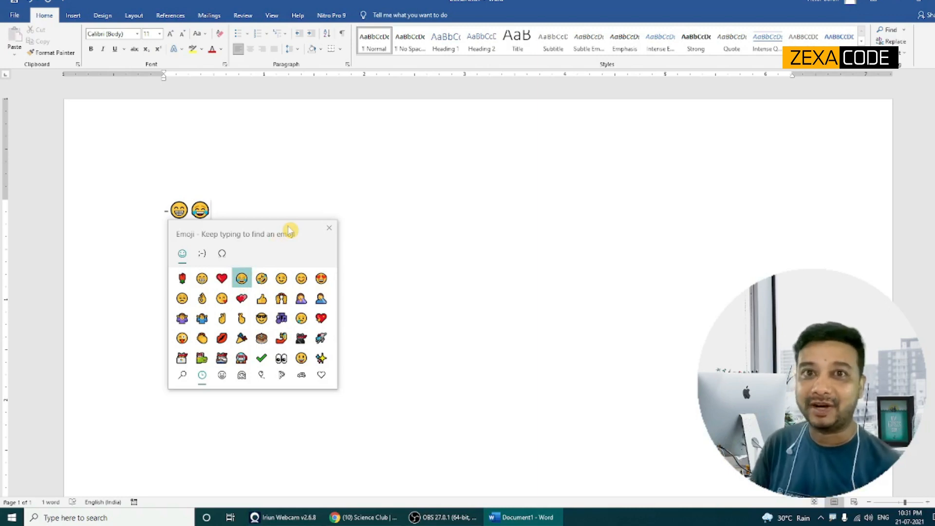
left_click(330, 228)
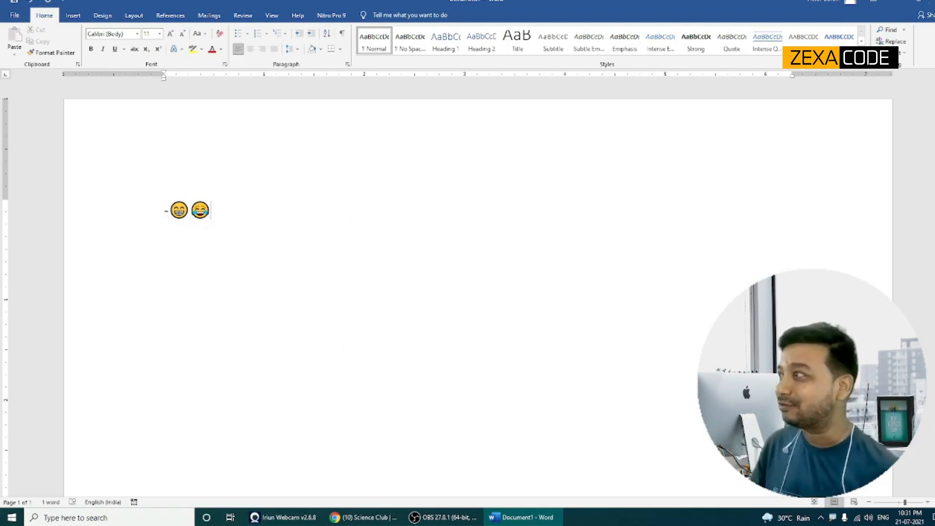
- Close the Word document without saving, and start a new Facebook post for the Science Club page in Chrome
left_click(922, 1)
left_click(515, 307)
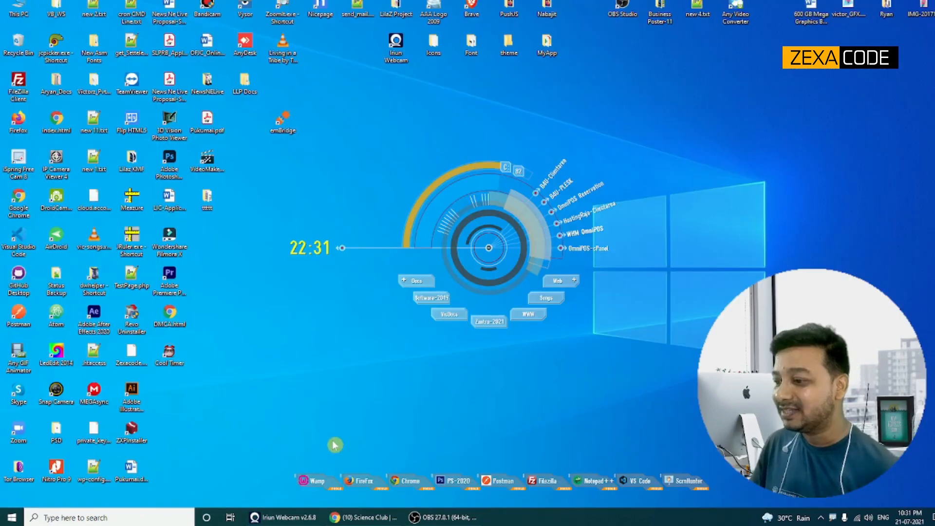
left_click(380, 517)
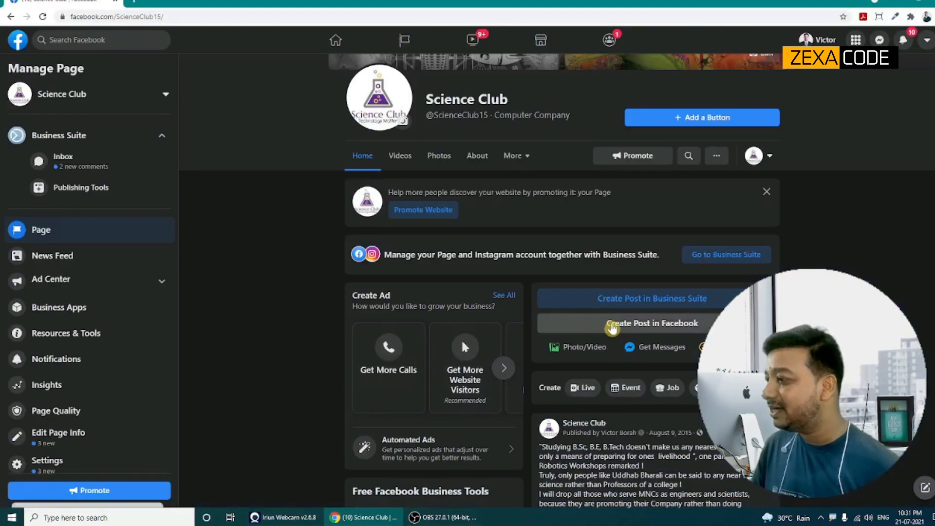
left_click(612, 324)
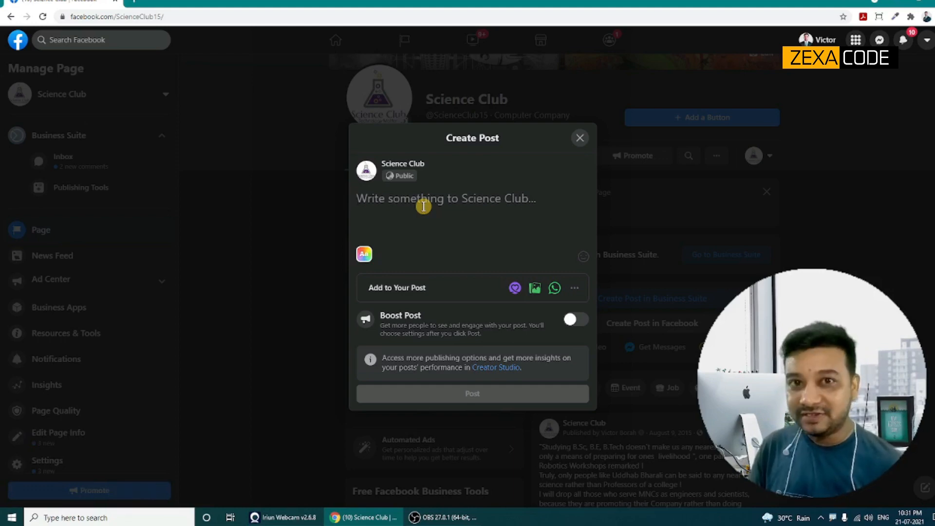
- Enter a dash followed by a laughing face and a heart emoji in the post text using the Windows emoji picker
key("super")
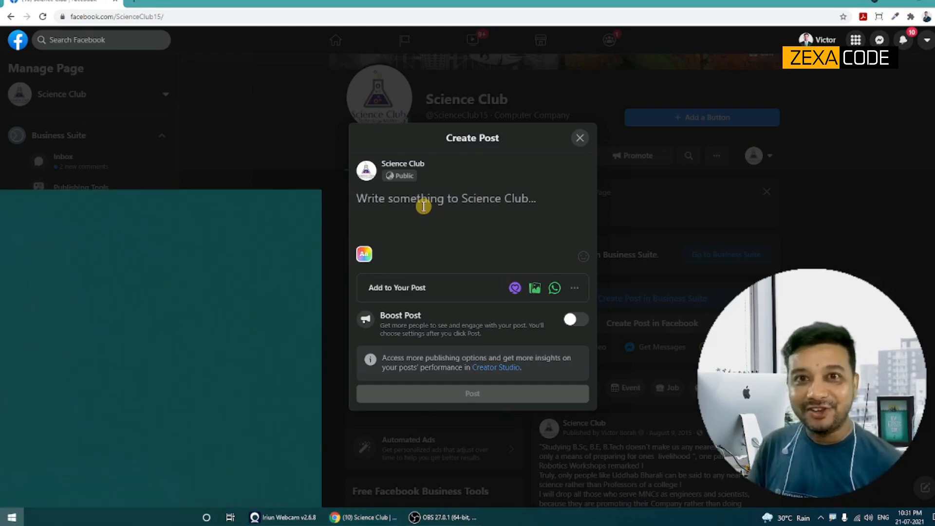
key("super")
type("-")
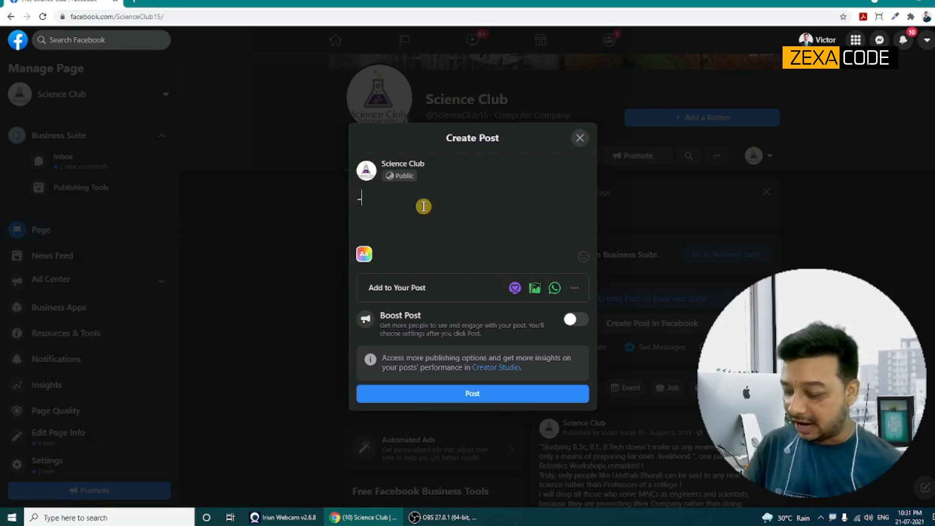
key("super+period")
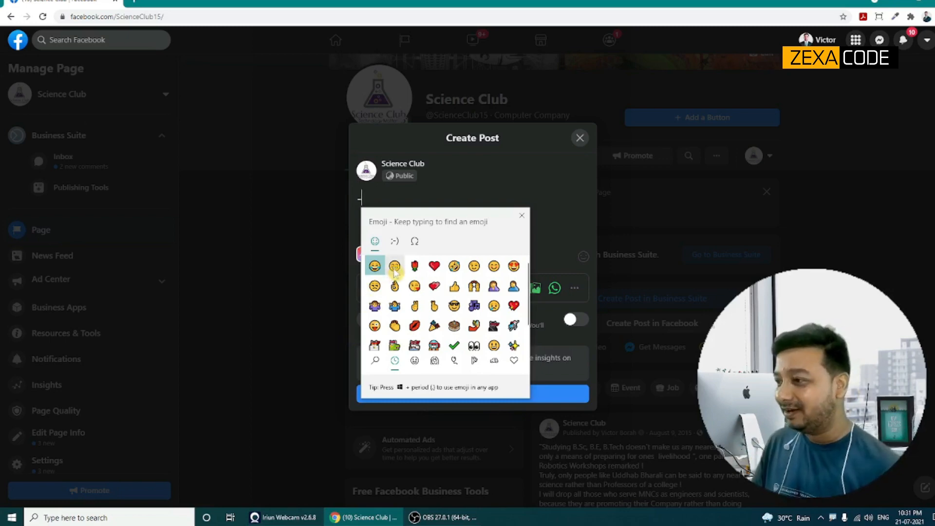
left_click(375, 267)
left_click(433, 267)
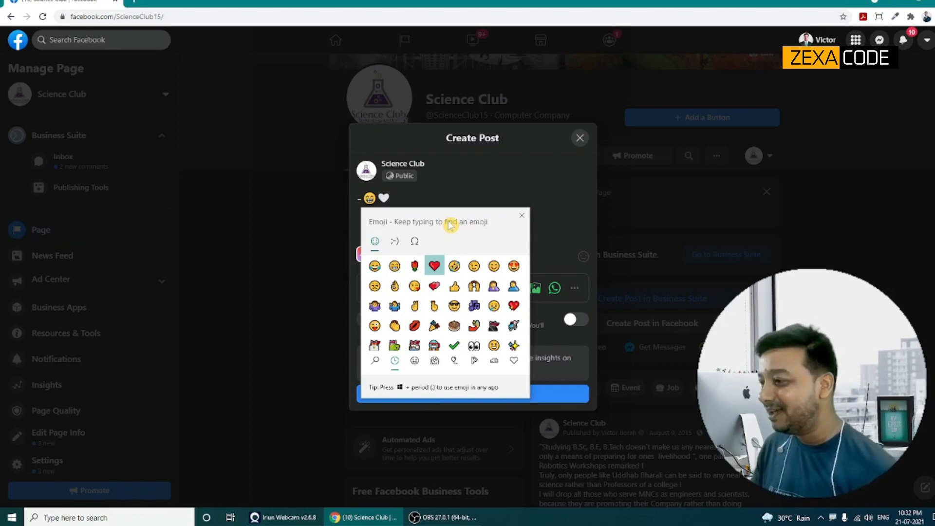
left_click(521, 215)
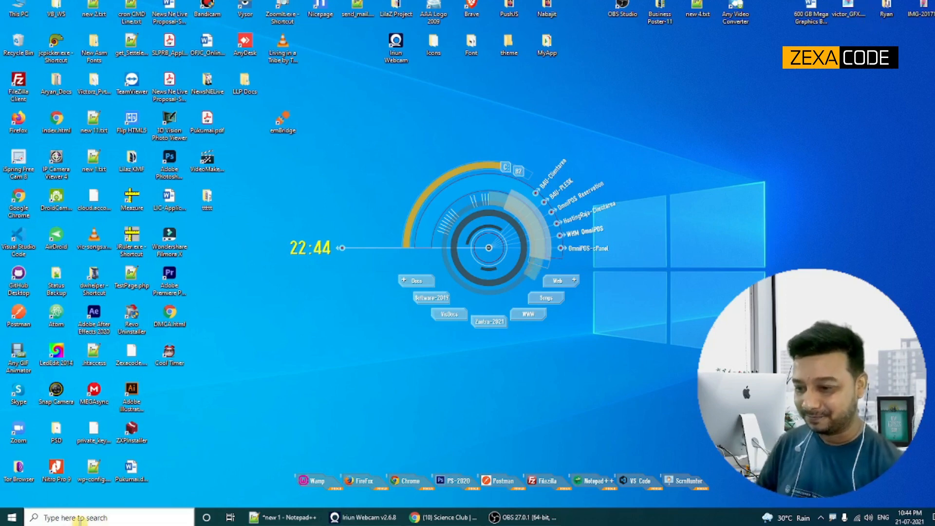
- Open Snipping Tool and capture a new snip covering most of the desktop, including the icons and the clock widget
left_click(80, 519)
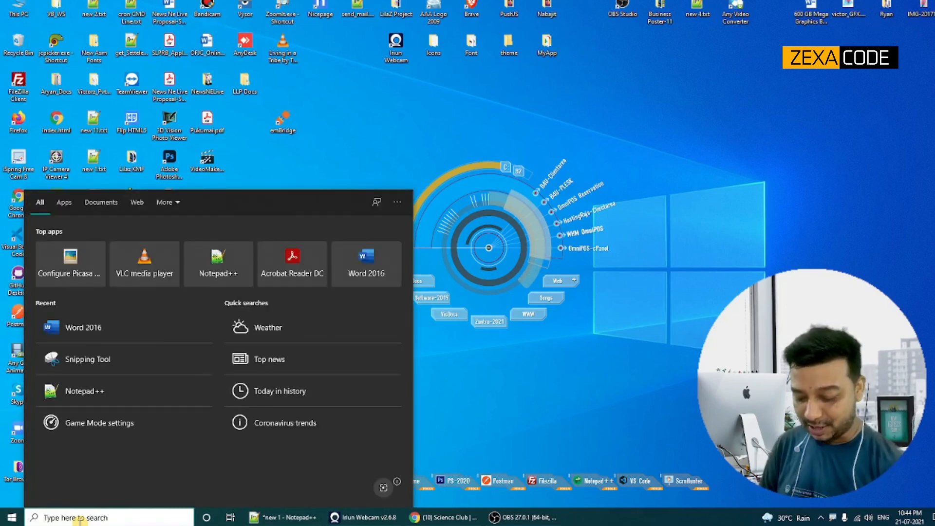
type("snipping")
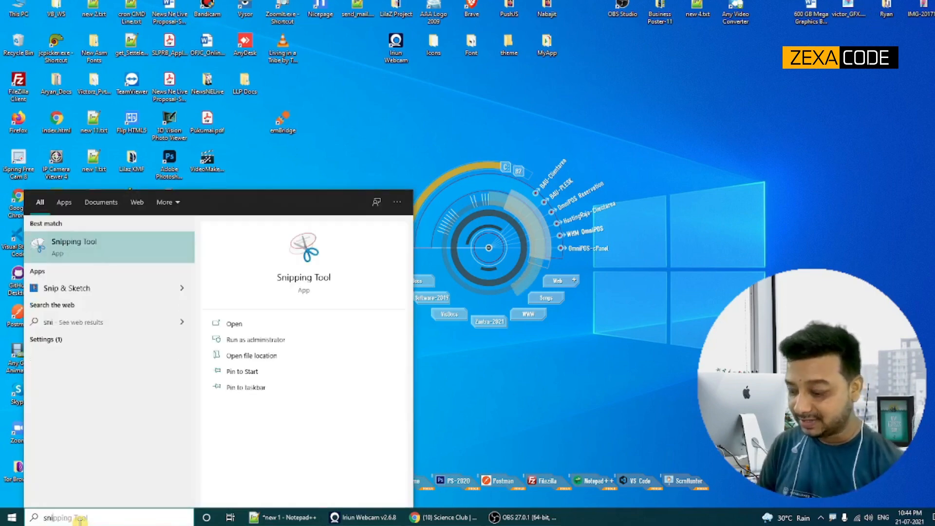
key("Return")
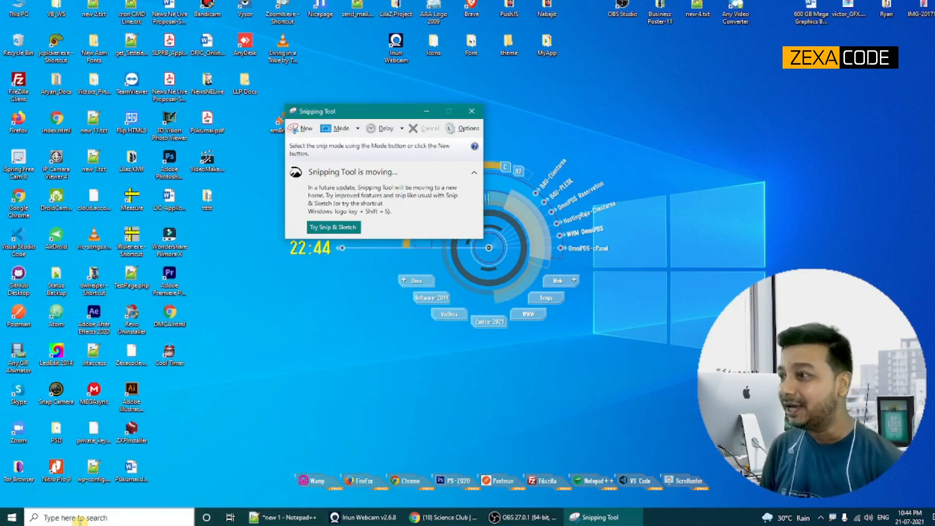
left_click(307, 131)
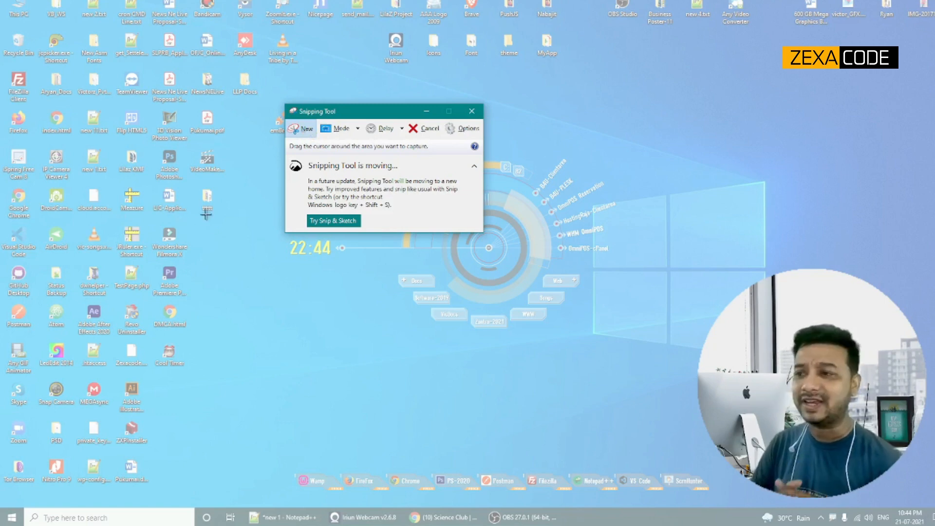
left_click_drag(28, 9, 732, 422)
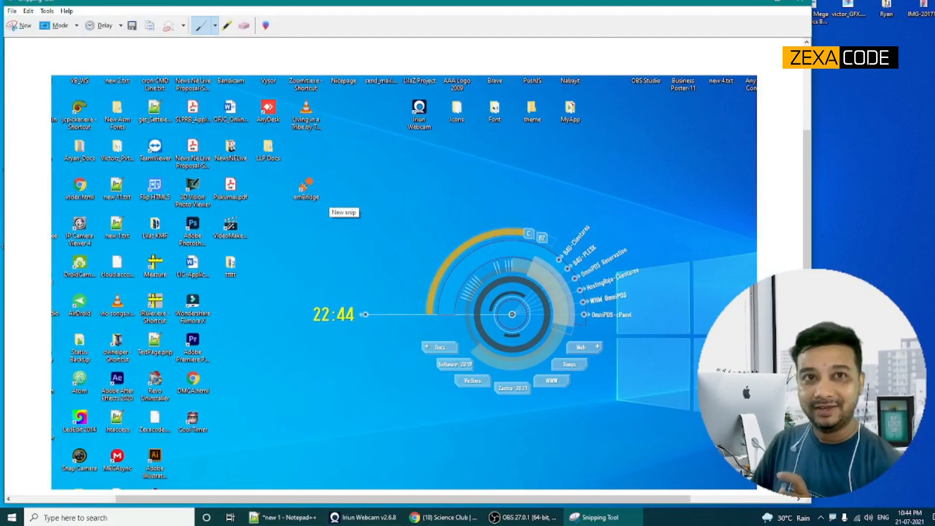
- Draw a zigzag highlighter stroke across the snip near the emBridge icon, and erase it
left_click(227, 25)
mouse_move(262, 187)
left_mouse_down()
mouse_move(353, 151)
mouse_move(420, 246)
mouse_move(448, 256)
left_mouse_up()
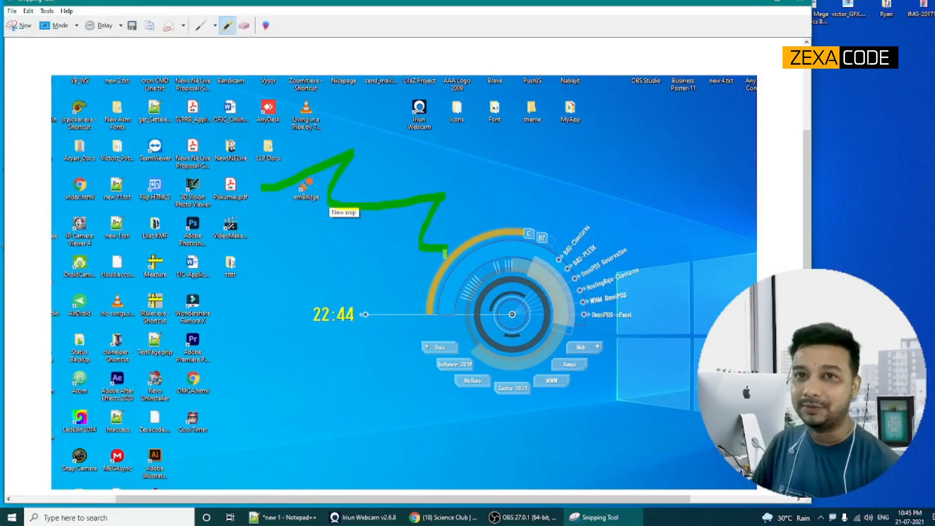
left_click(244, 26)
left_click(292, 178)
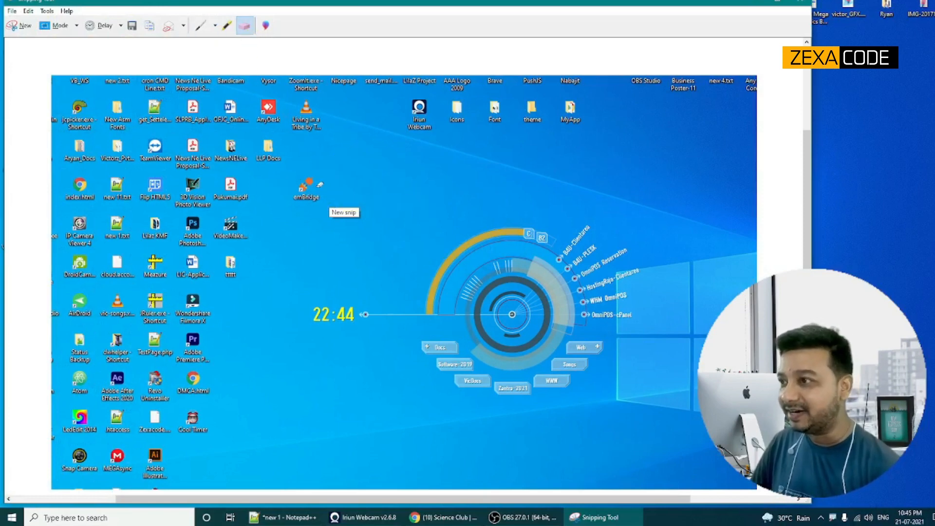
- Draw a small zigzag with the red pen above the clock in the snip, and erase it
left_click(214, 26)
left_click(219, 42)
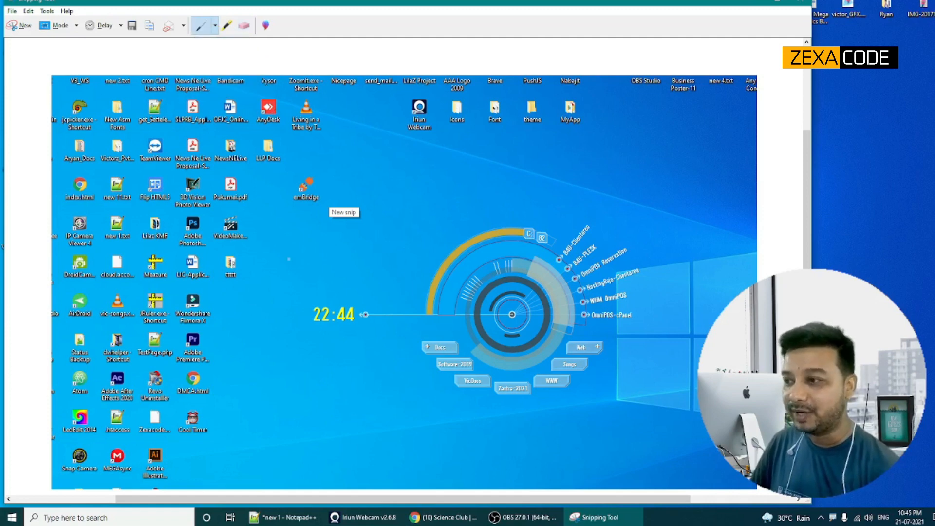
mouse_move(294, 274)
left_mouse_down()
mouse_move(315, 251)
mouse_move(328, 269)
mouse_move(354, 243)
mouse_move(363, 266)
mouse_move(373, 246)
mouse_move(382, 263)
left_mouse_up()
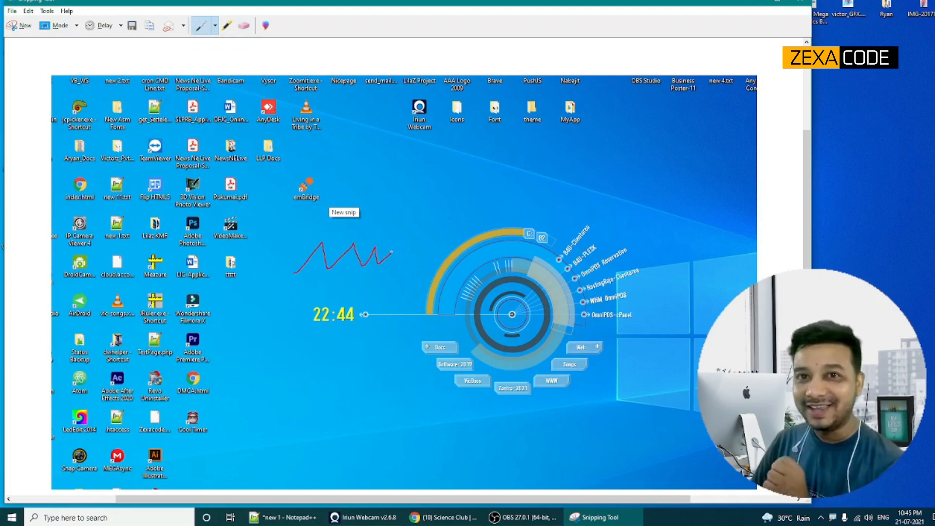
left_click(243, 26)
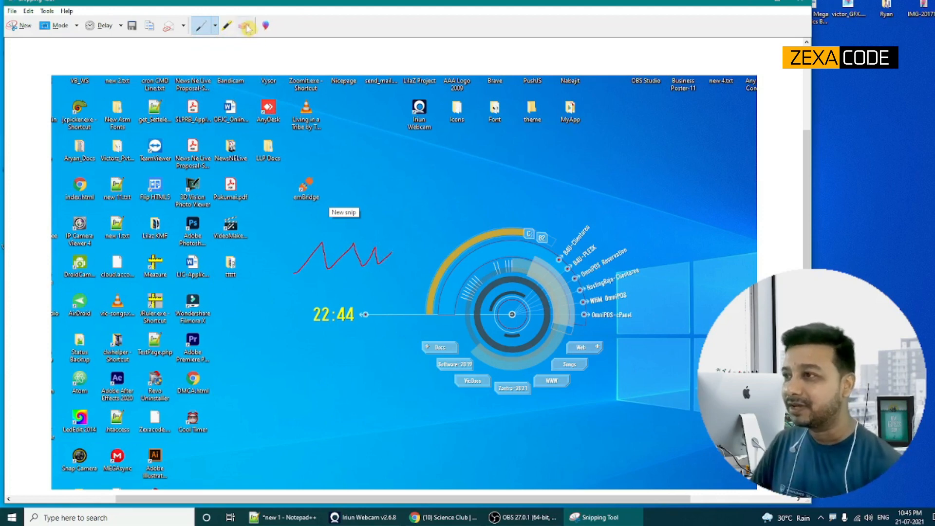
left_click(364, 250)
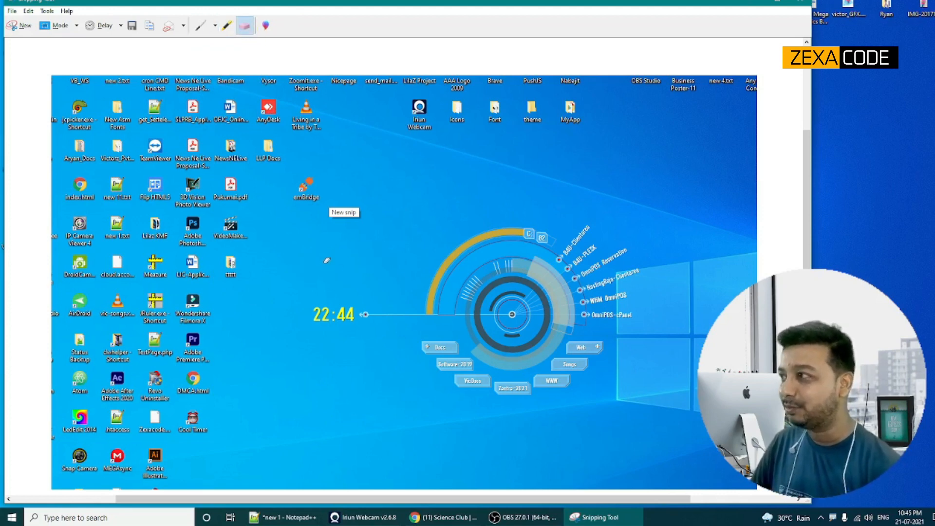
- Minimize Snipping Tool, and paste the captured snip into a new blank Word document
left_click(778, 2)
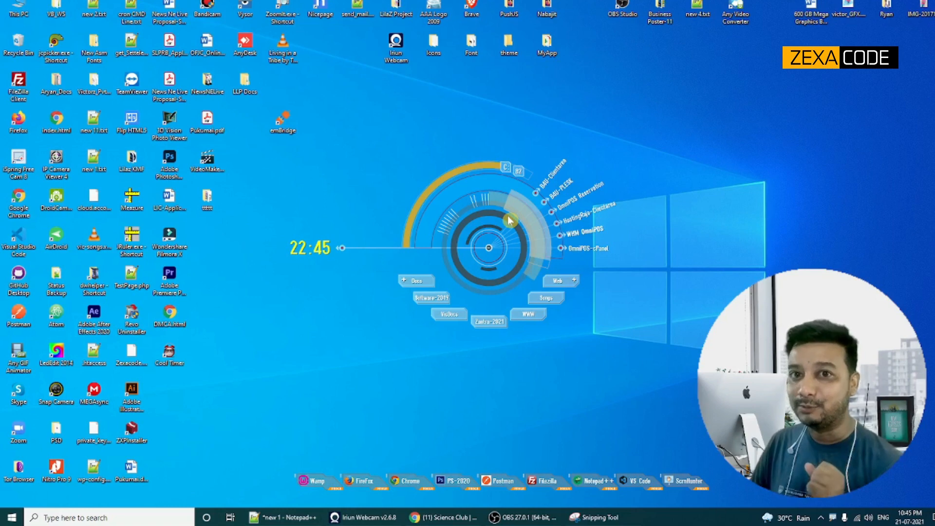
left_click(171, 517)
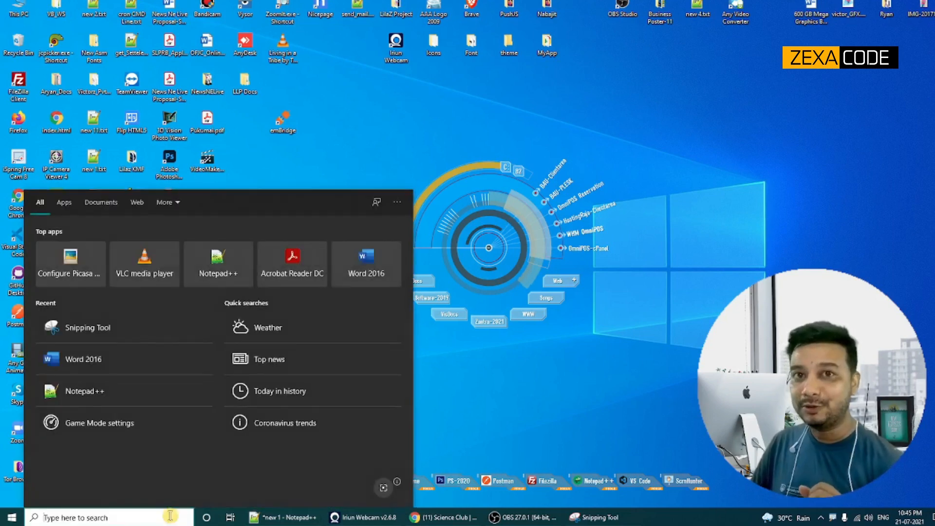
type("word")
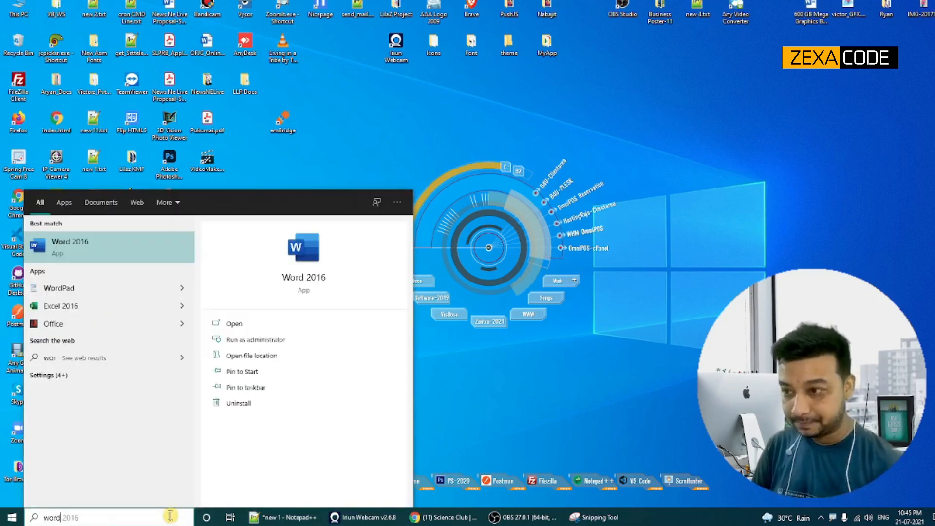
key("Return")
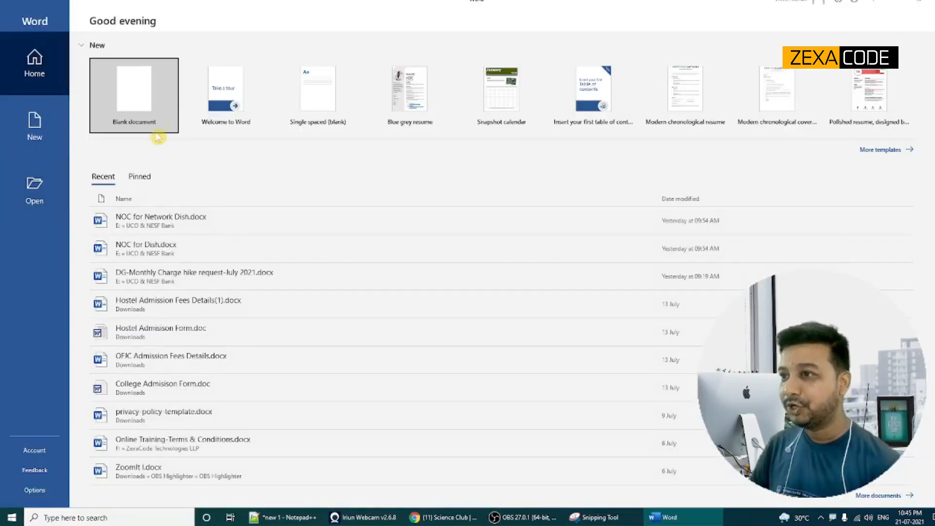
left_click(146, 101)
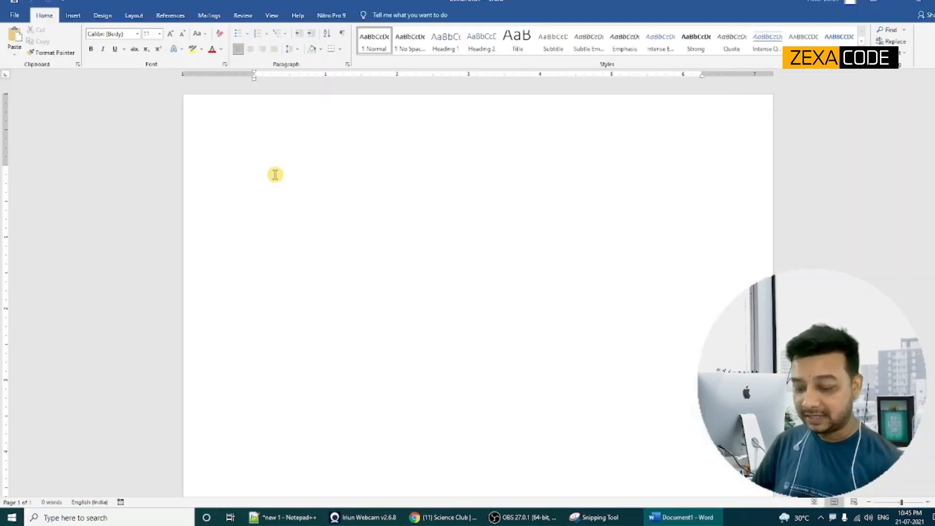
key("ctrl+v")
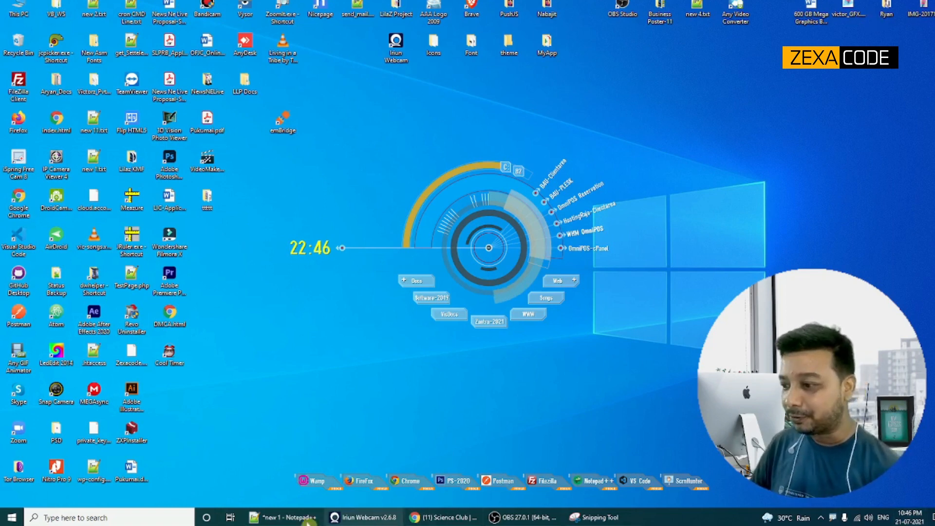
- Copy the text GodMode.{ED7BA470-8E54-465E-825C-99712043E01C} from the open Notepad++ file and return to the desktop
left_click(283, 517)
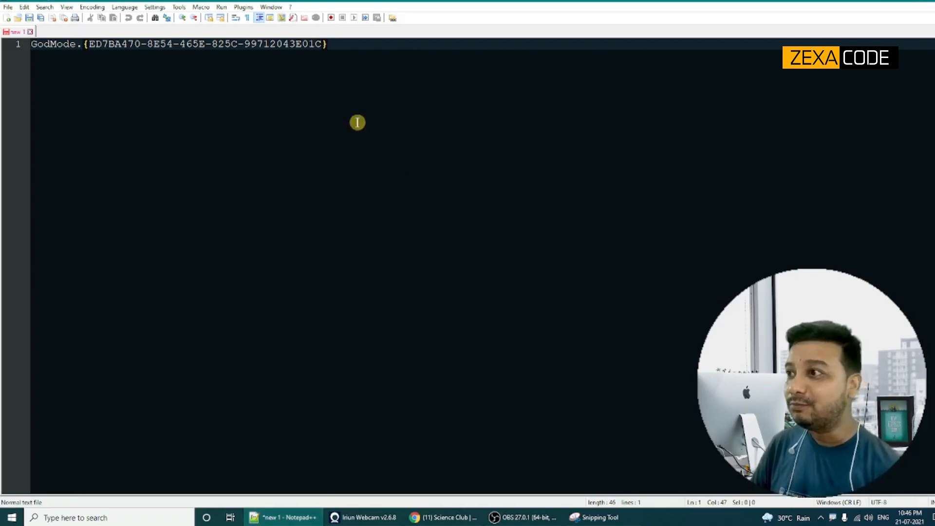
left_click_drag(331, 44, 3, 48)
key("ctrl+c")
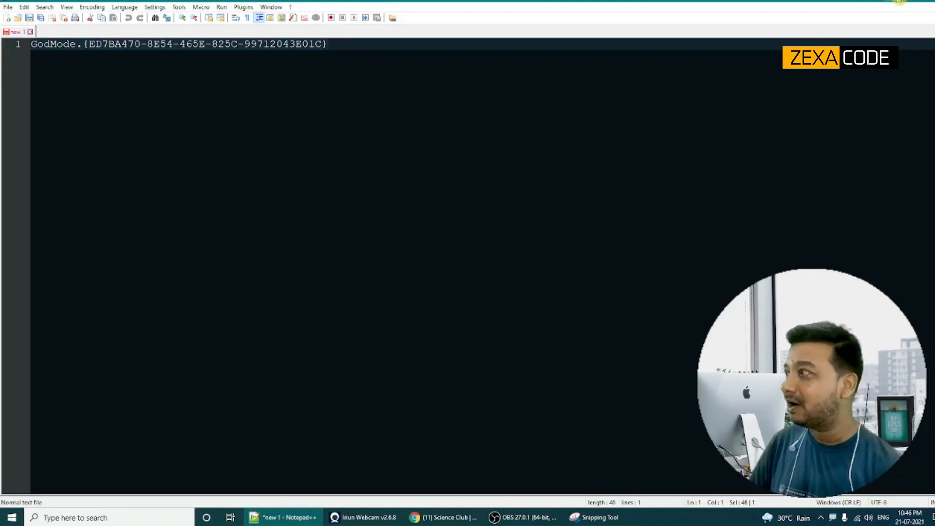
left_click(899, 1)
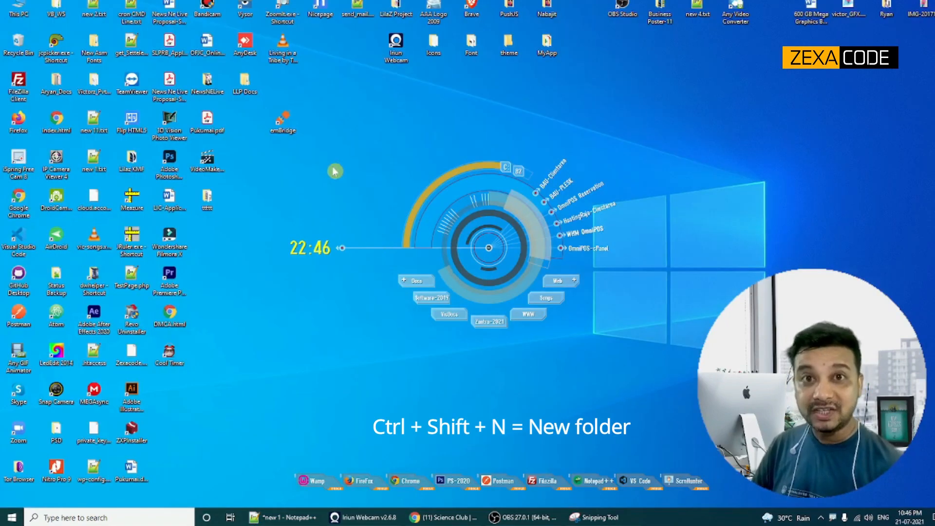
- Create a new folder on the desktop, and delete it
key("ctrl+shift+n")
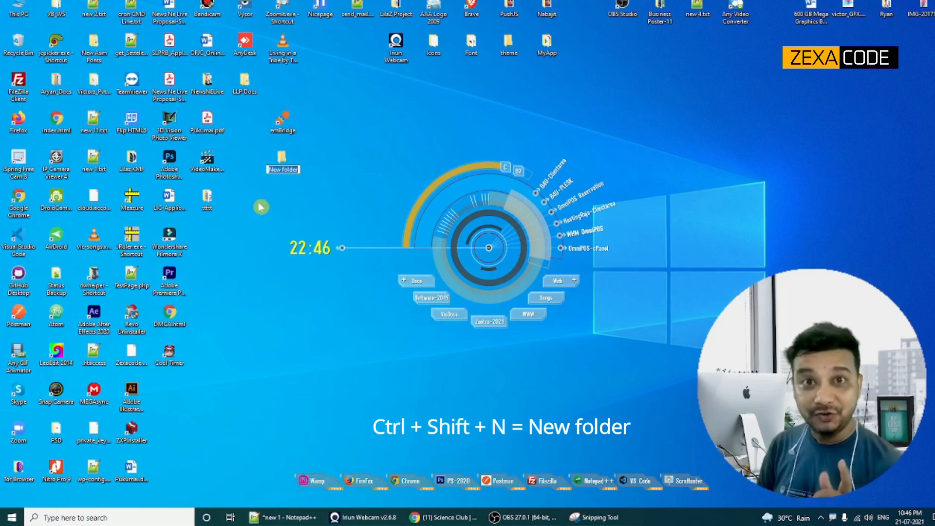
left_click(409, 160)
left_click(288, 154)
key("Delete")
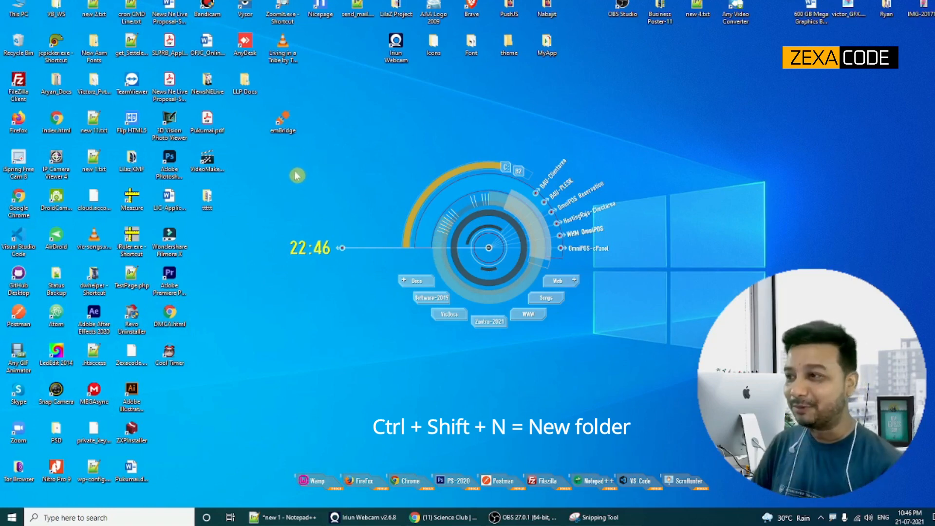
right_click(295, 167)
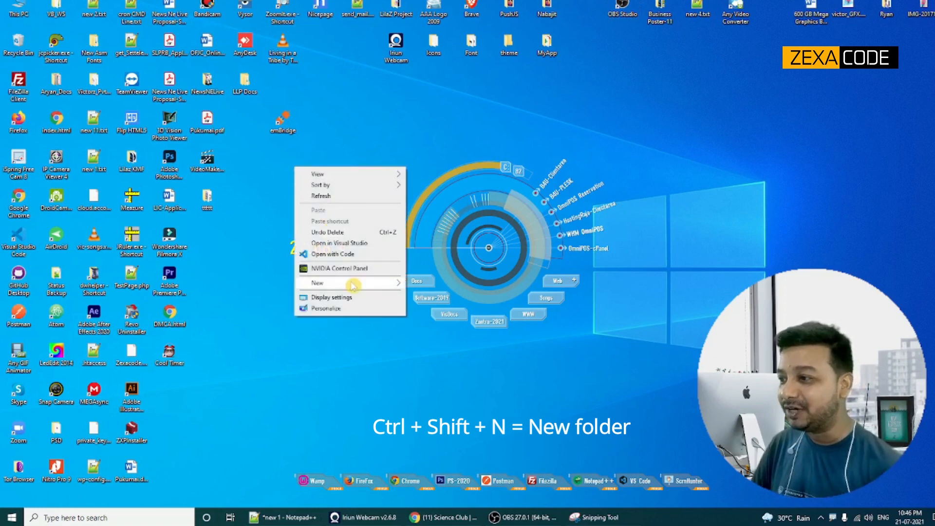
mouse_move(353, 283)
left_click(407, 129)
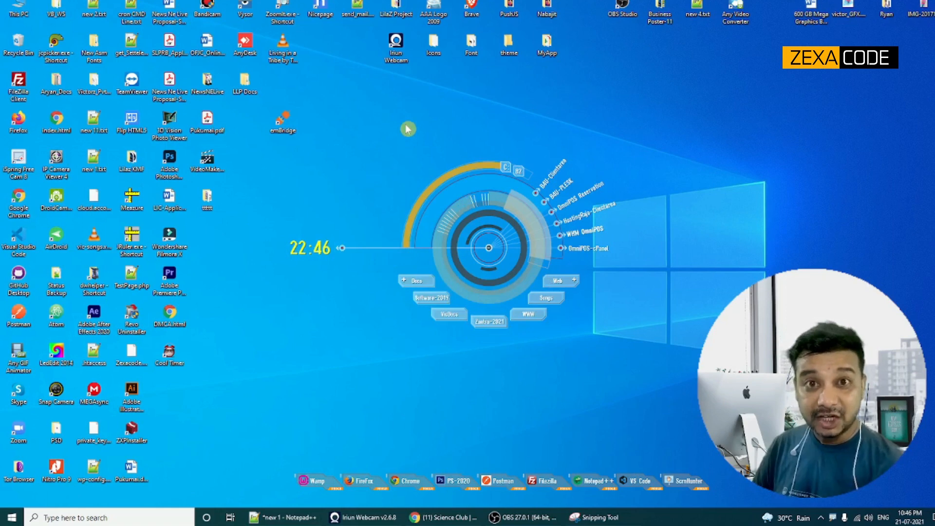
- Create a new desktop folder named GodMode.{ED7BA470-8E54-465E-825C-99712043E01C} using the copied text
key("ctrl+shift+n")
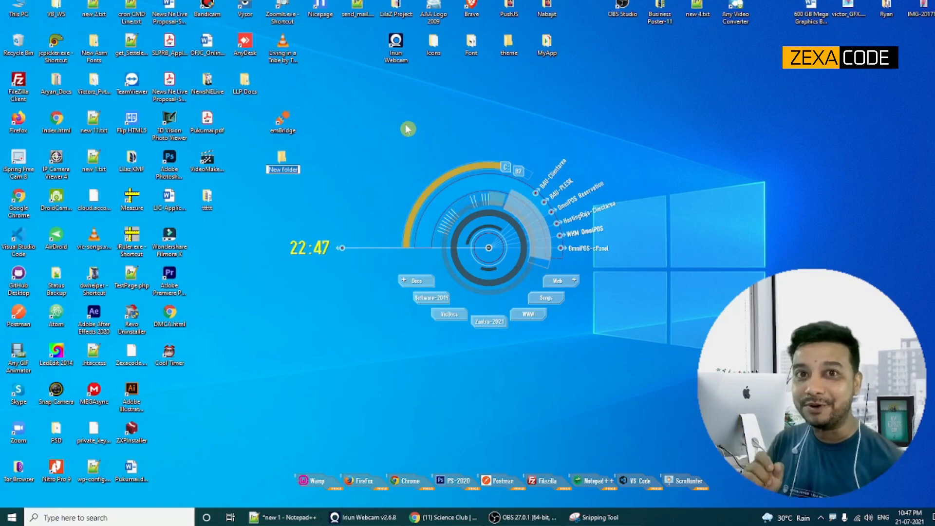
key("ctrl+v")
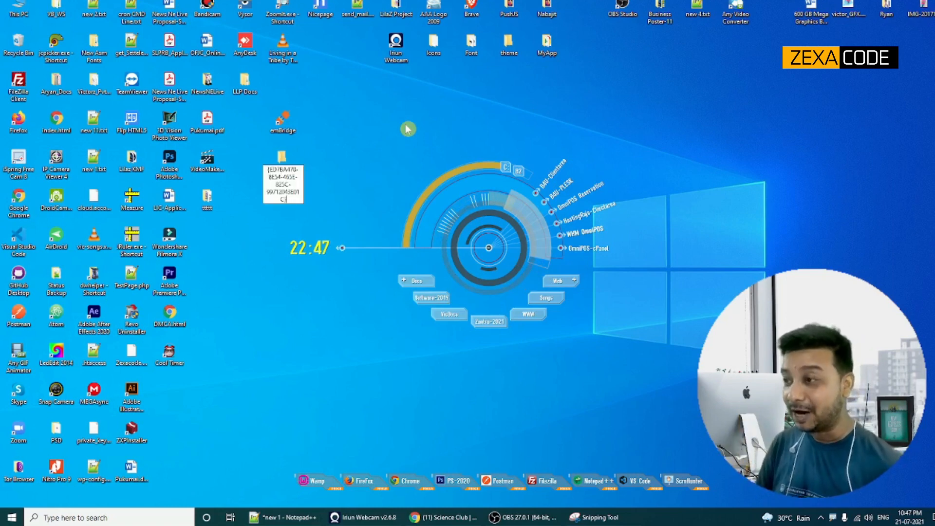
key("Return")
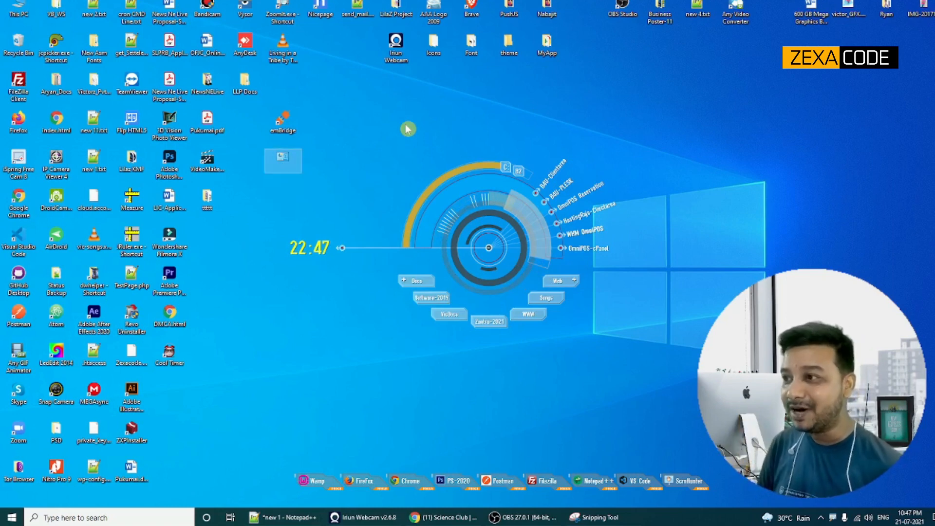
- Open the GodMode folder and look through its settings down to Power Options and Programs and Features
double_click(285, 158)
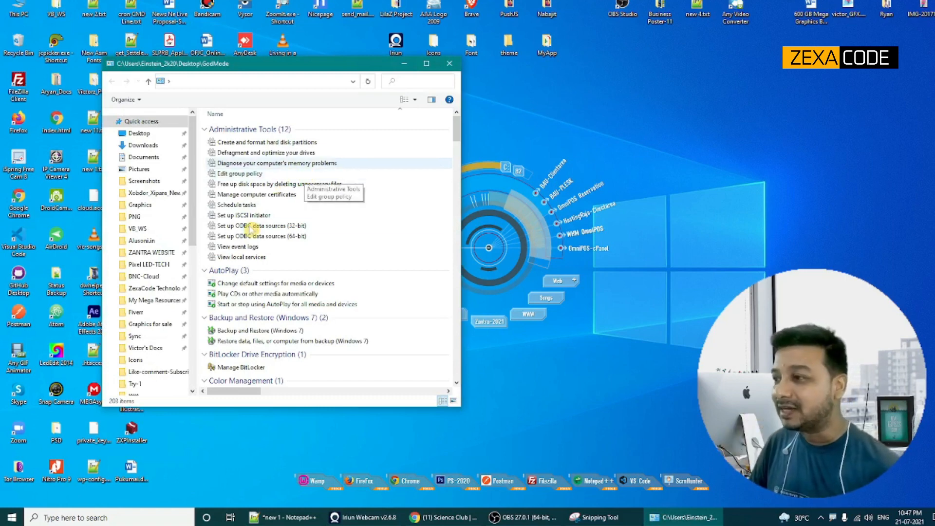
scroll(453, 233, "down", 10)
left_click_drag(453, 233, 453, 257)
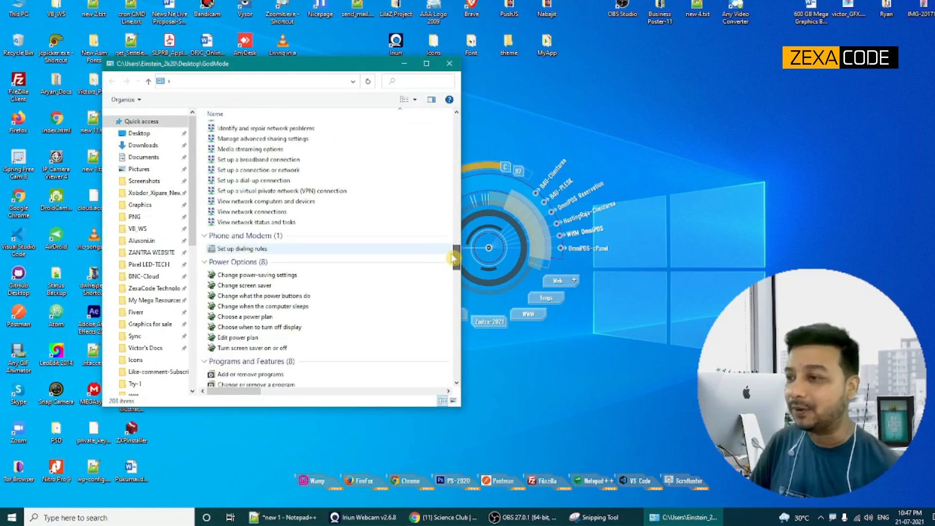
left_click(246, 286)
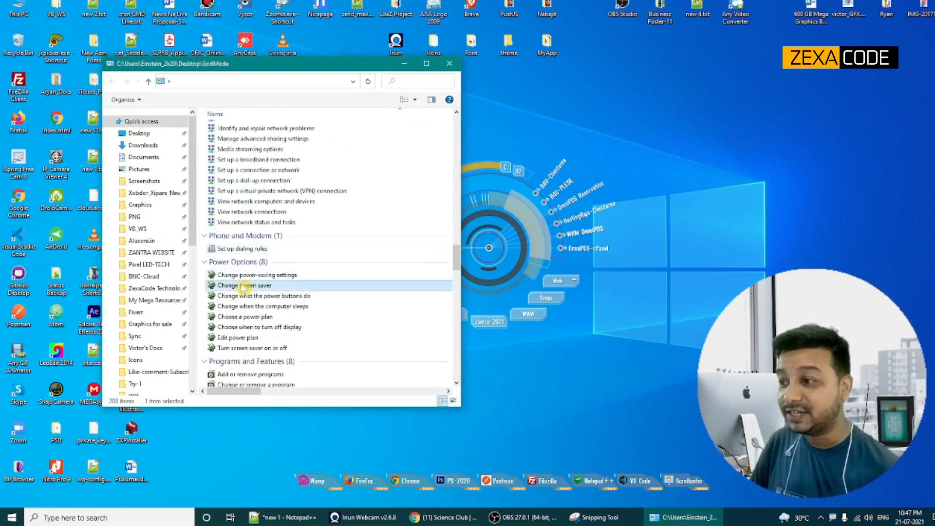
left_click(264, 297)
scroll(263, 298, "down", 5)
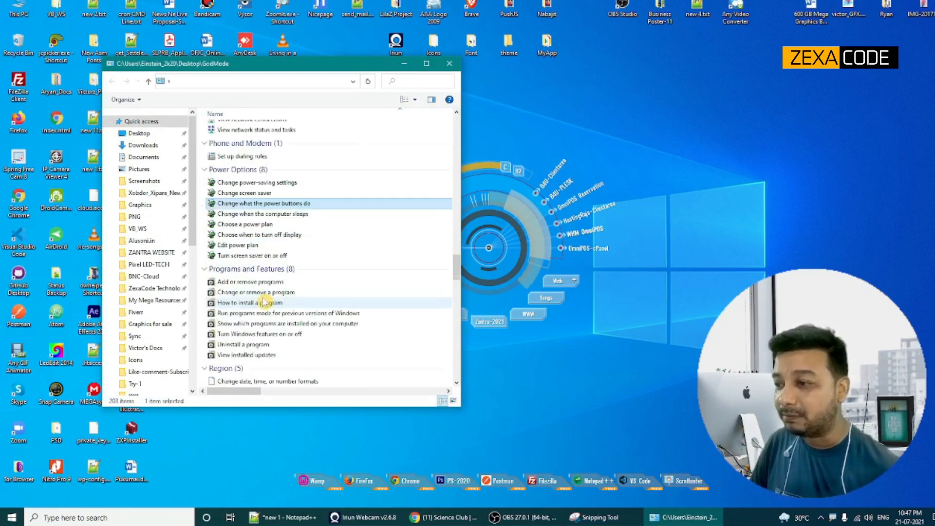
- Maximize the GodMode window and review the setting groups through Work Folders and back up to Administrative Tools
left_click(430, 66)
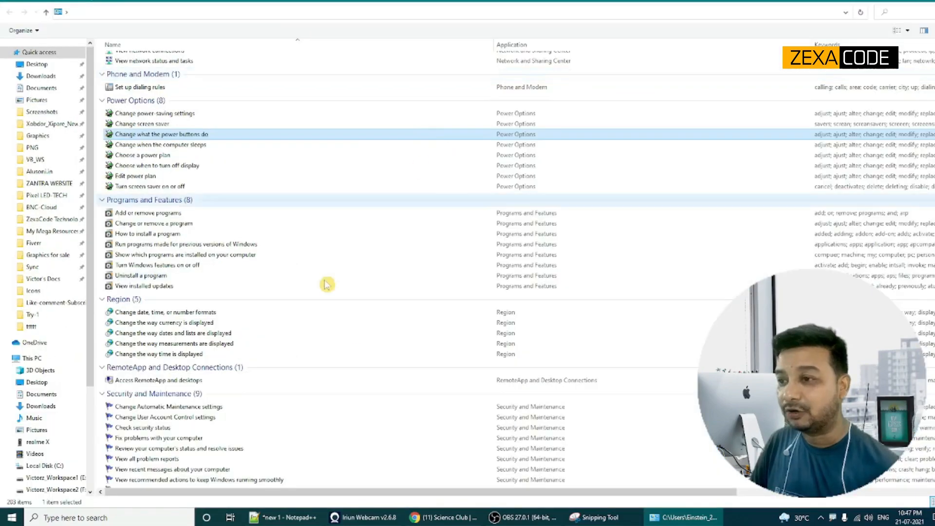
scroll(605, 255, "down", 15)
scroll(605, 316, "down", 8)
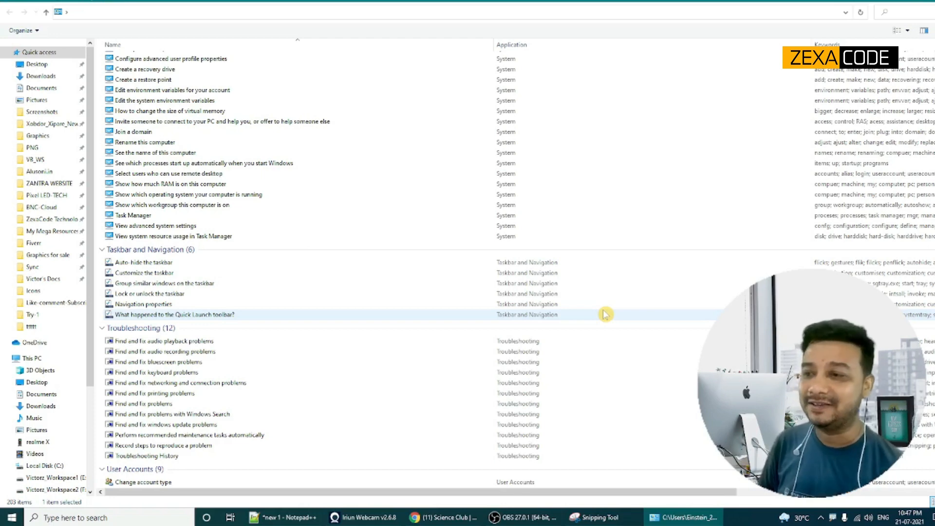
scroll(651, 322, "down", 5)
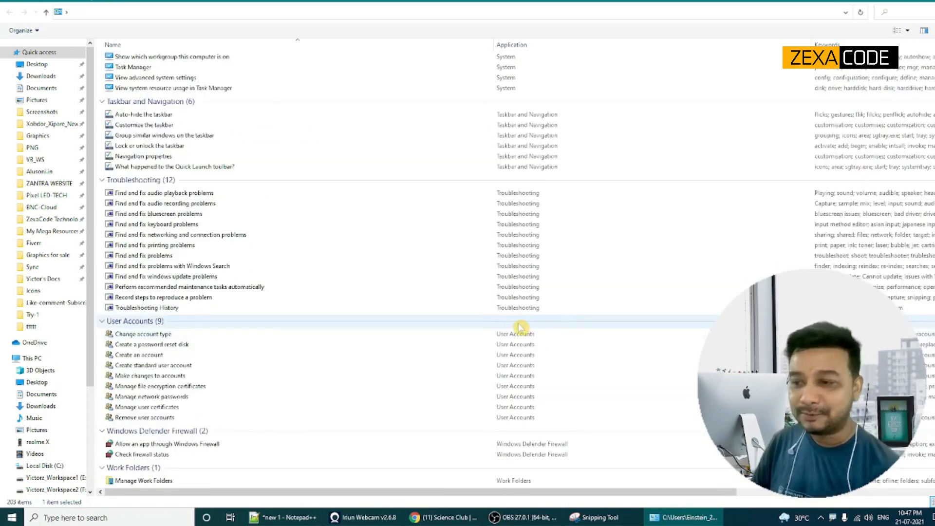
scroll(230, 386, "up", 20)
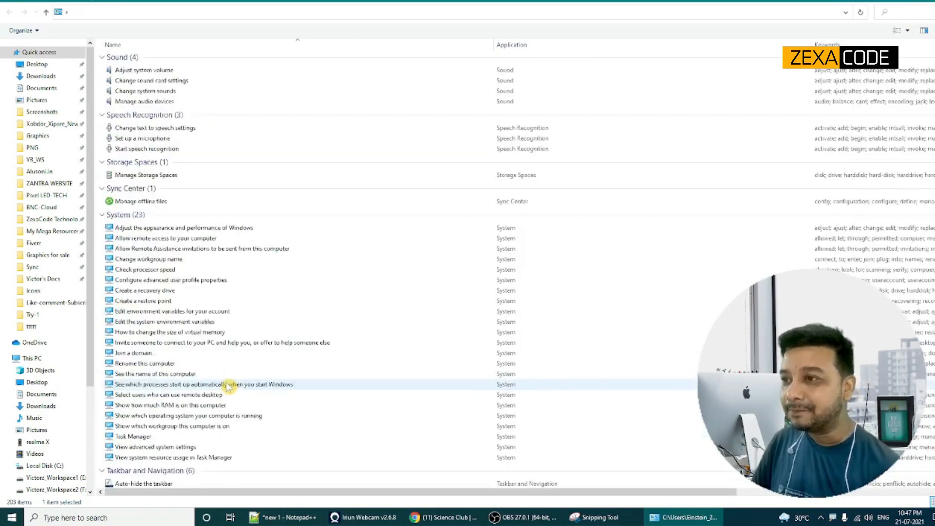
scroll(228, 387, "up", 20)
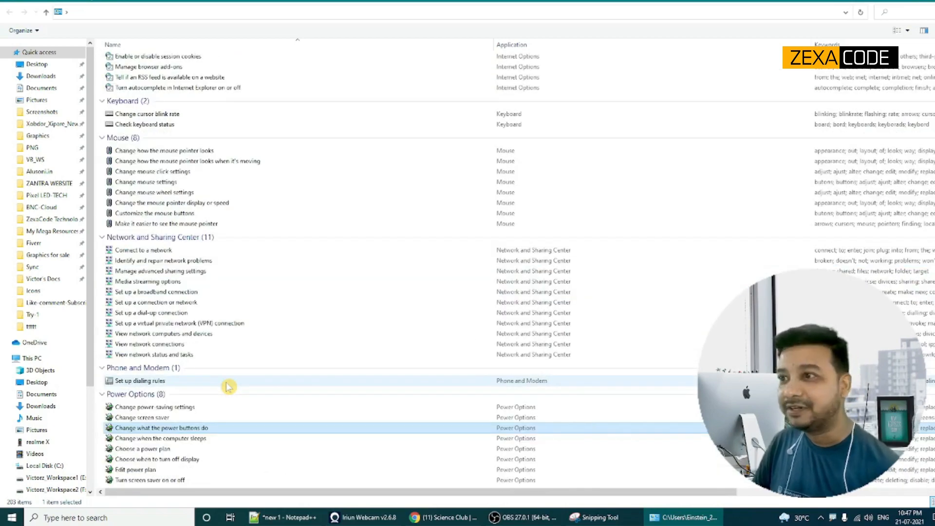
scroll(228, 386, "up", 10)
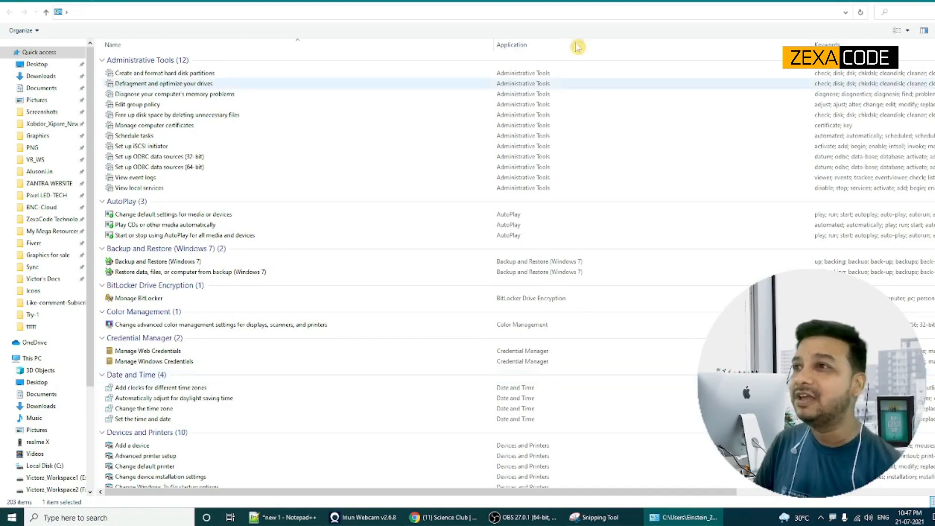
- Restore the GodMode window from its maximized size and close it
double_click(818, 4)
left_click_drag(655, 44, 408, 81)
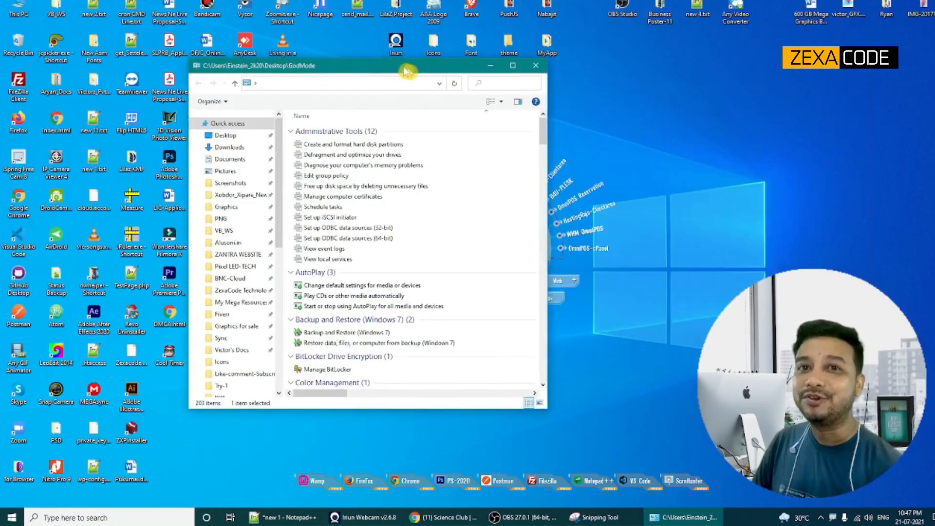
left_click(534, 72)
left_click(306, 511)
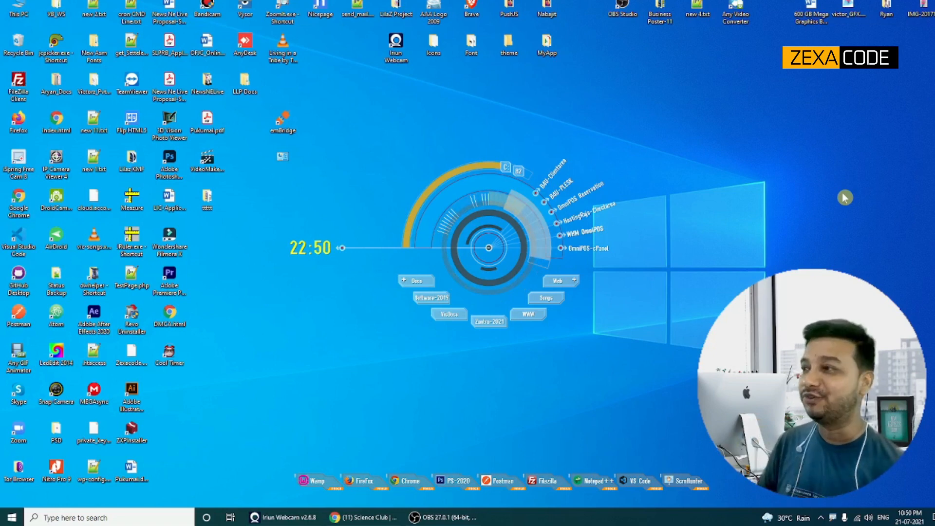
- Open the Icons, Font, theme and MyApp desktop folders and spread their windows across the desktop
double_click(434, 41)
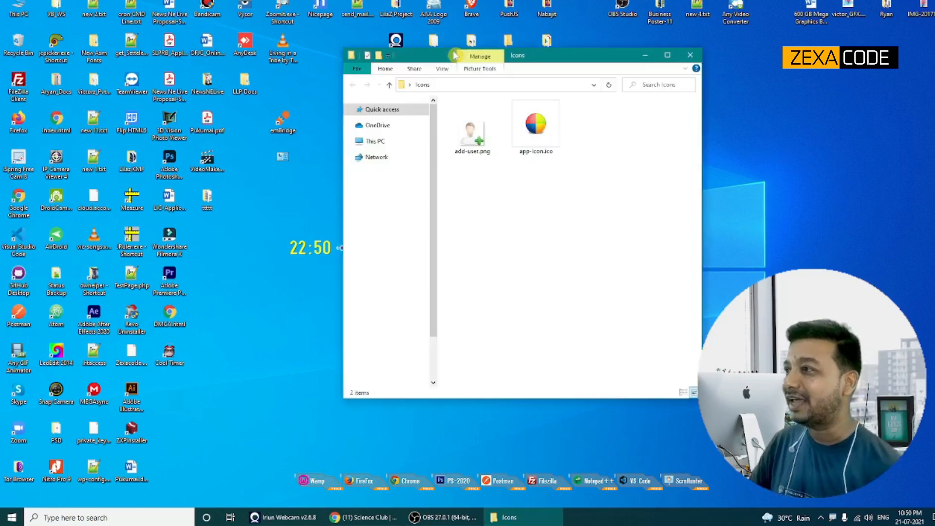
left_click_drag(546, 57, 567, 146)
double_click(471, 41)
double_click(509, 42)
left_click(629, 132)
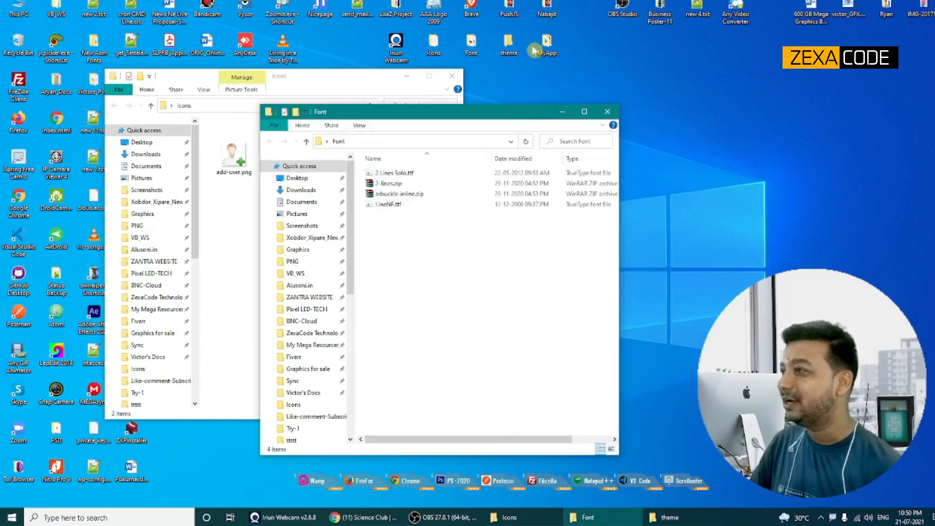
double_click(536, 49)
left_click_drag(556, 156, 651, 113)
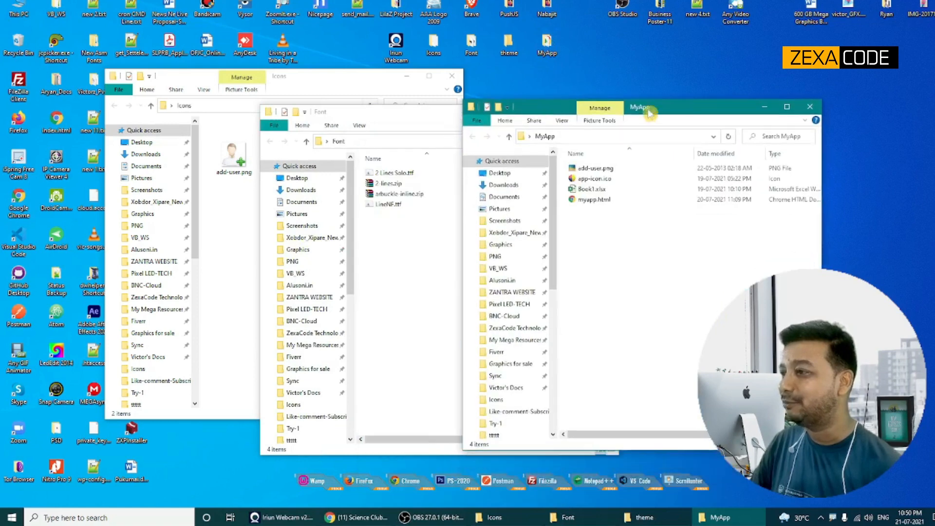
- Snap the Font window to the right half of the screen and fill the left half with the Icons window
left_click_drag(428, 113, 435, 106)
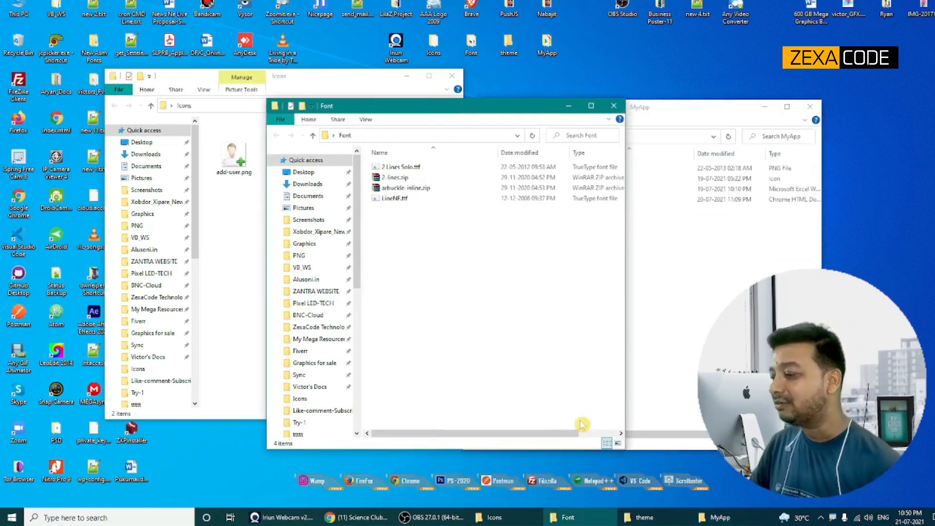
left_click_drag(517, 113, 520, 161)
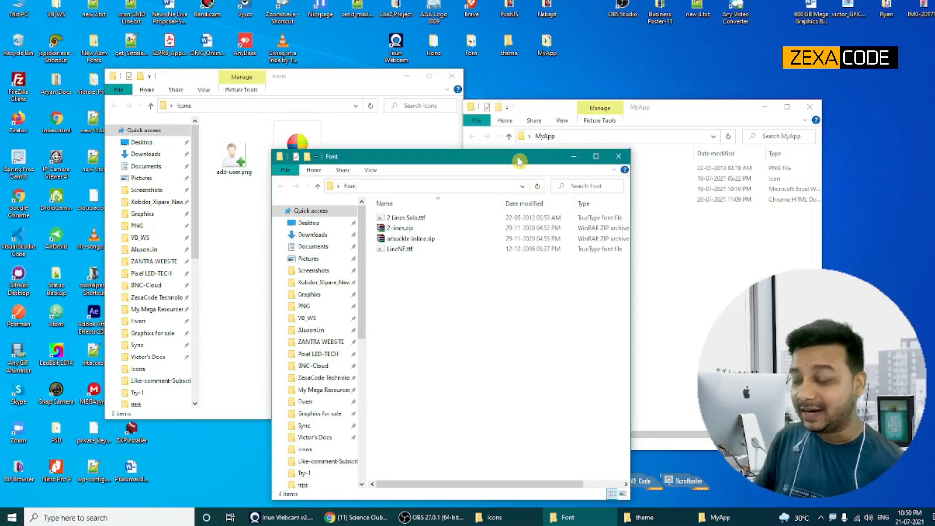
key("super+Right")
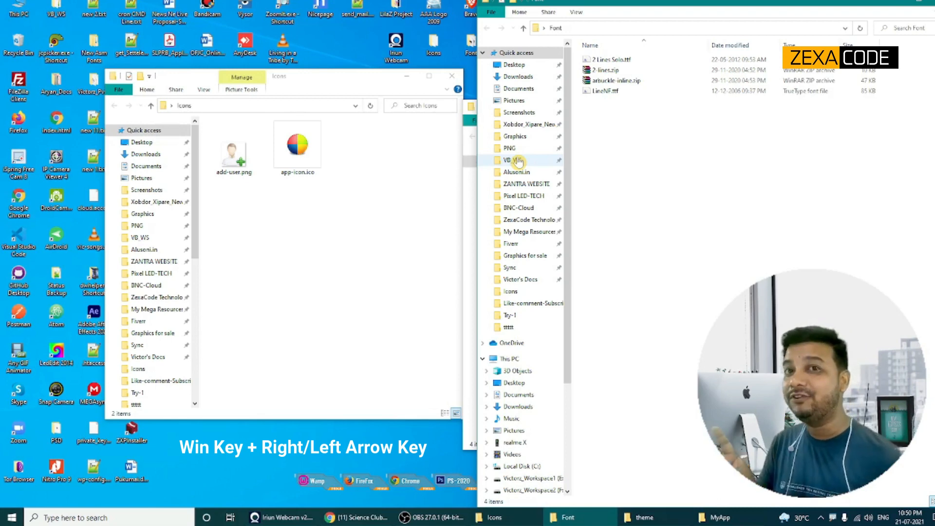
key("super+Right")
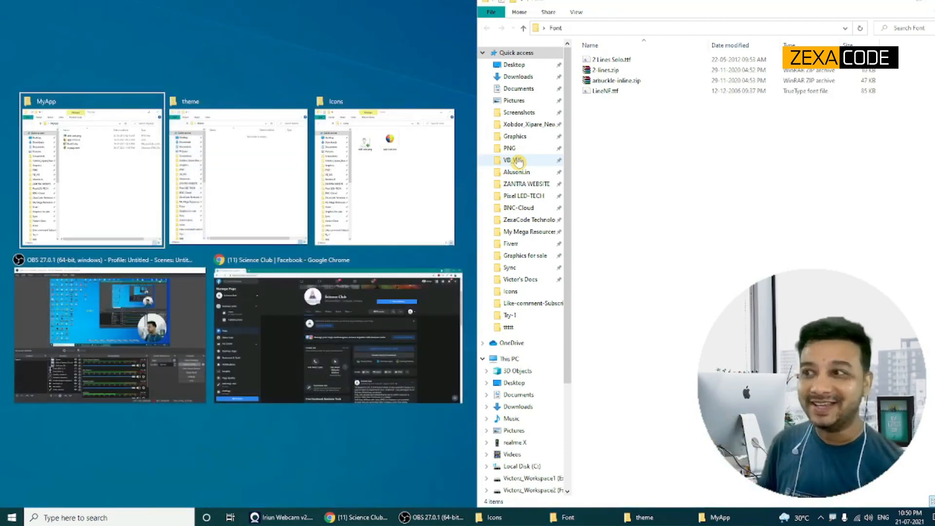
left_click(408, 208)
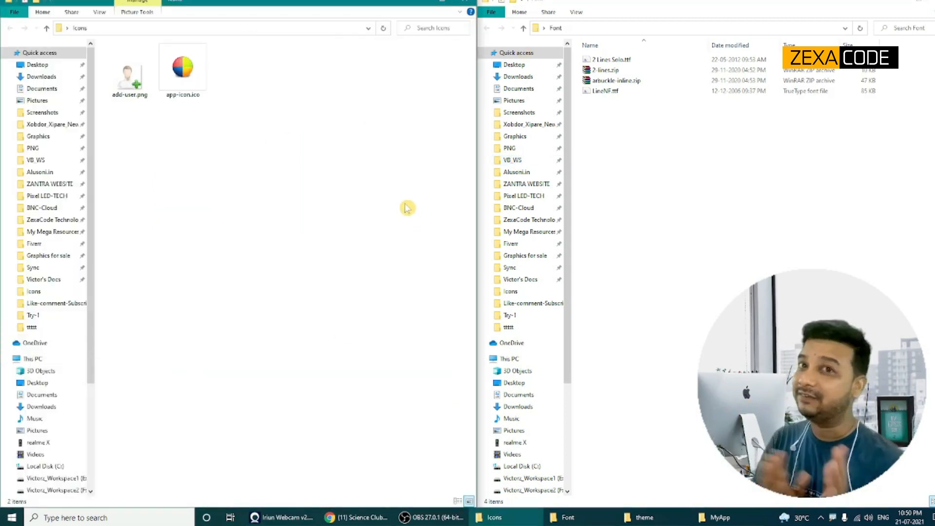
- Minimize the Icons, Font and MyApp windows to show the desktop
left_click(421, 3)
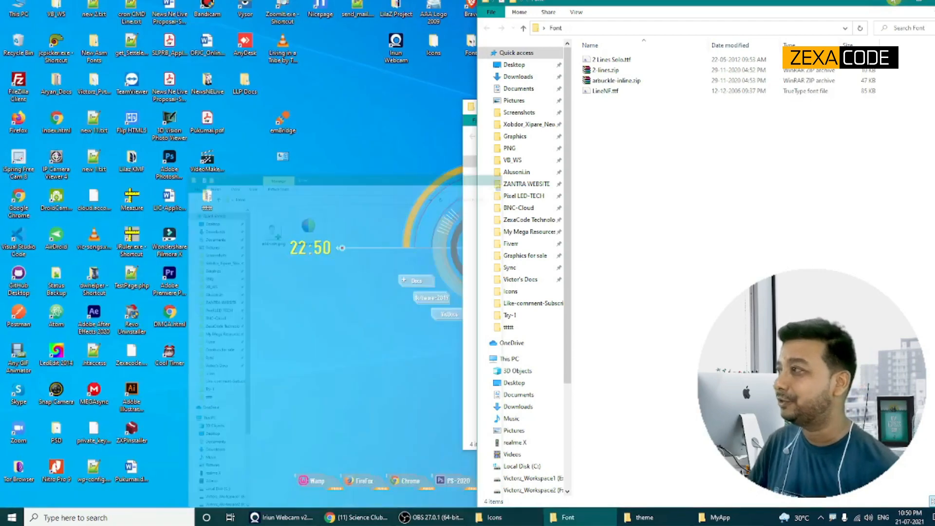
left_click(874, 4)
left_click(766, 104)
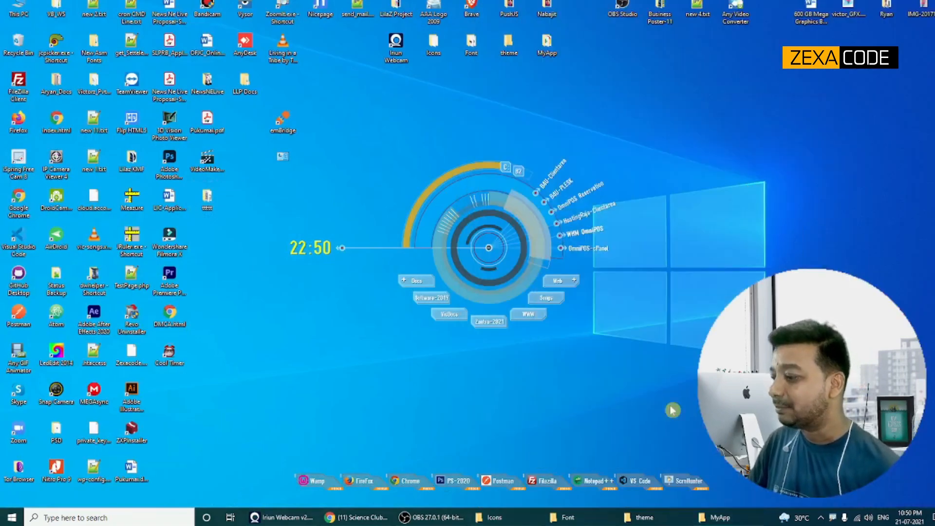
- Bring back the Font and Icons windows and unsnap each into a smaller floating window
left_click(565, 518)
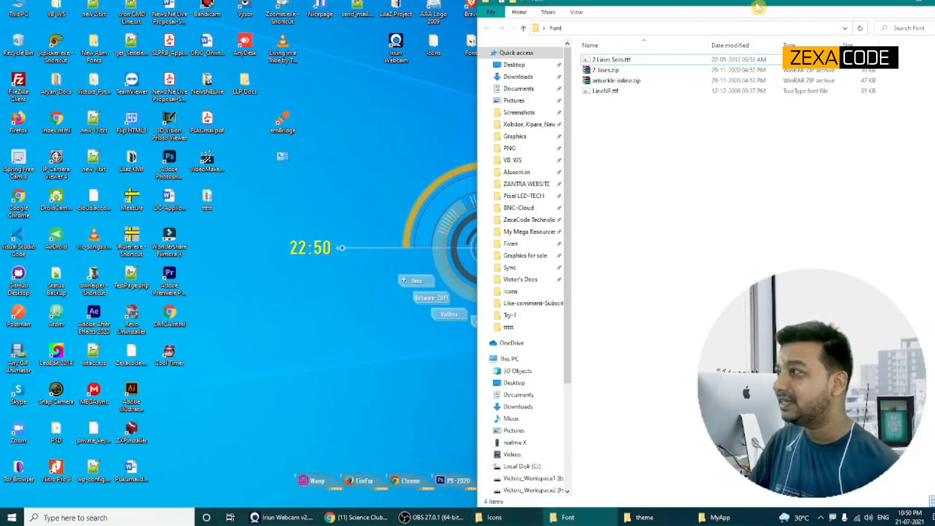
left_click_drag(752, 6, 717, 79)
left_click(494, 518)
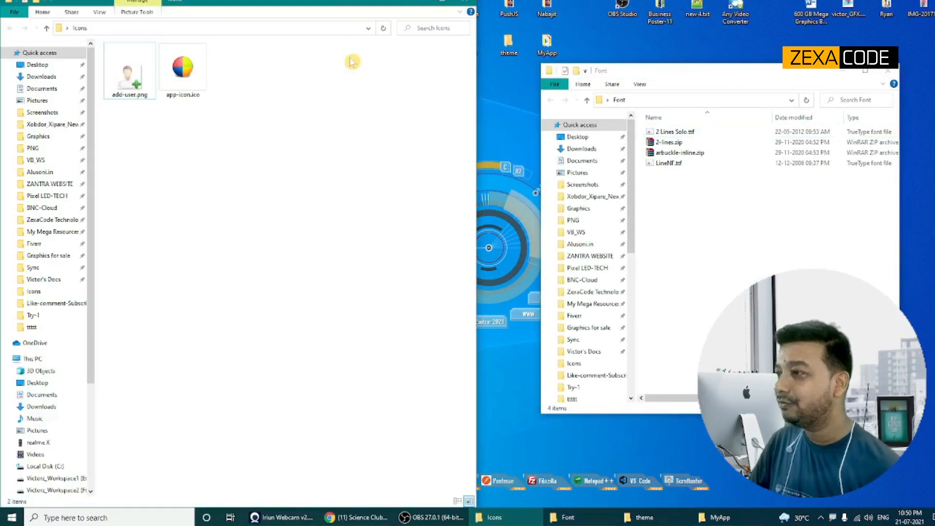
left_click_drag(351, 3, 565, 108)
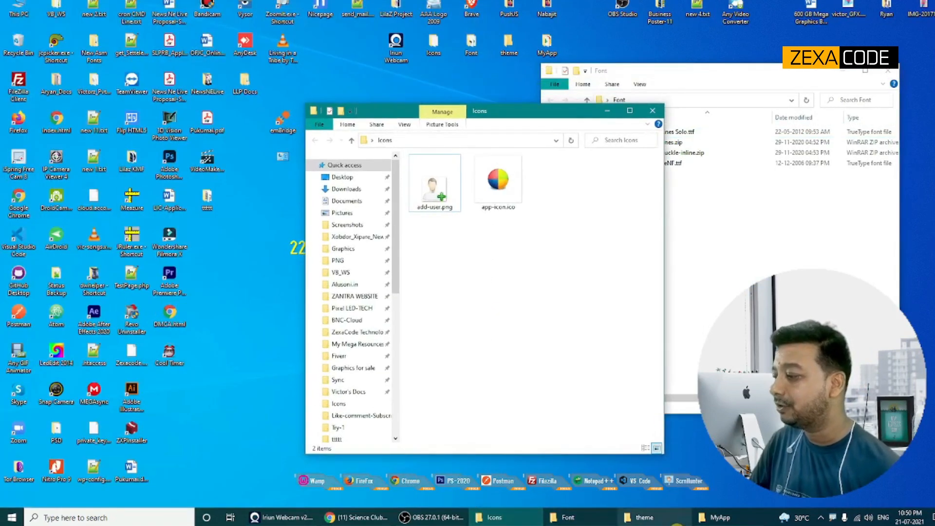
- Bring back the theme window, move it toward the desktop's upper left, and minimize the open folder windows
left_click(645, 517)
mouse_move(492, 144)
left_mouse_down()
mouse_move(223, 138)
mouse_move(214, 130)
mouse_move(328, 96)
mouse_move(328, 83)
mouse_move(302, 75)
mouse_move(300, 85)
left_mouse_up()
left_click(423, 78)
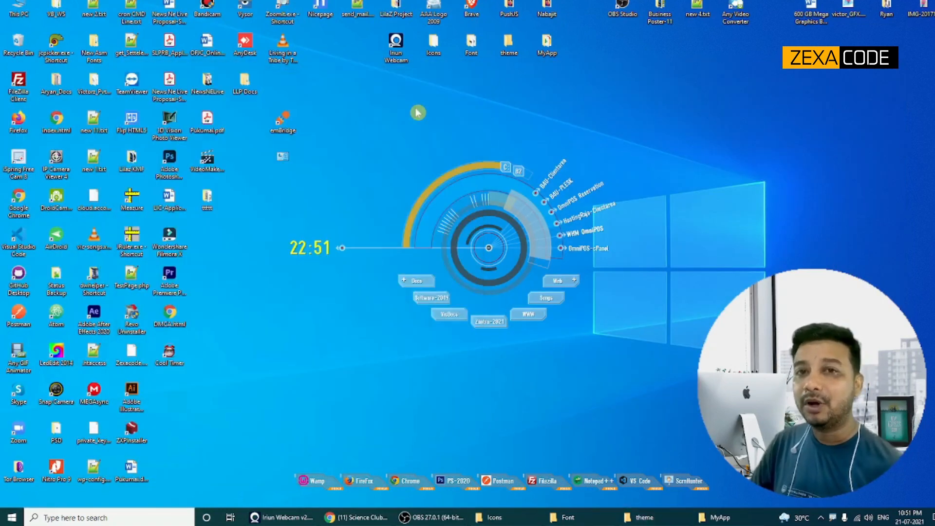
- Restore the Font, MyApp and theme folder windows, with the theme window in front
left_click(565, 518)
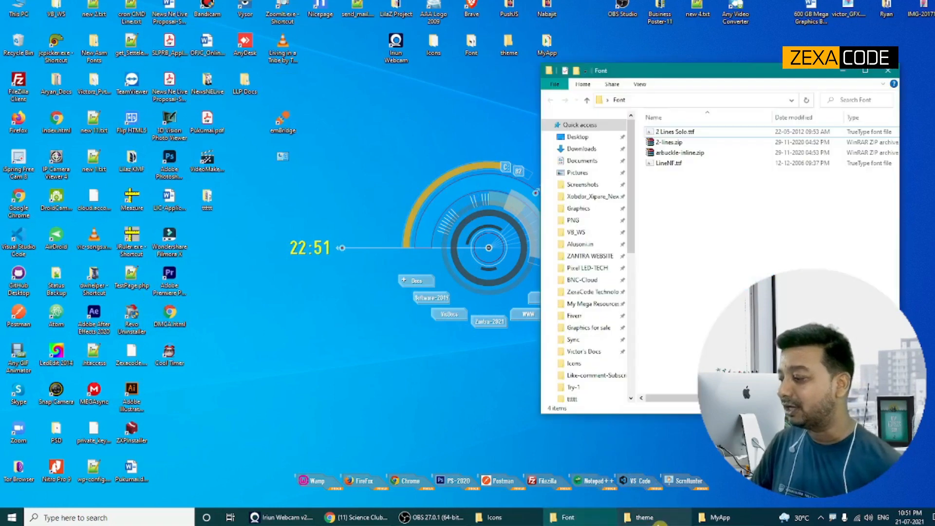
left_click(644, 517)
left_click(344, 84)
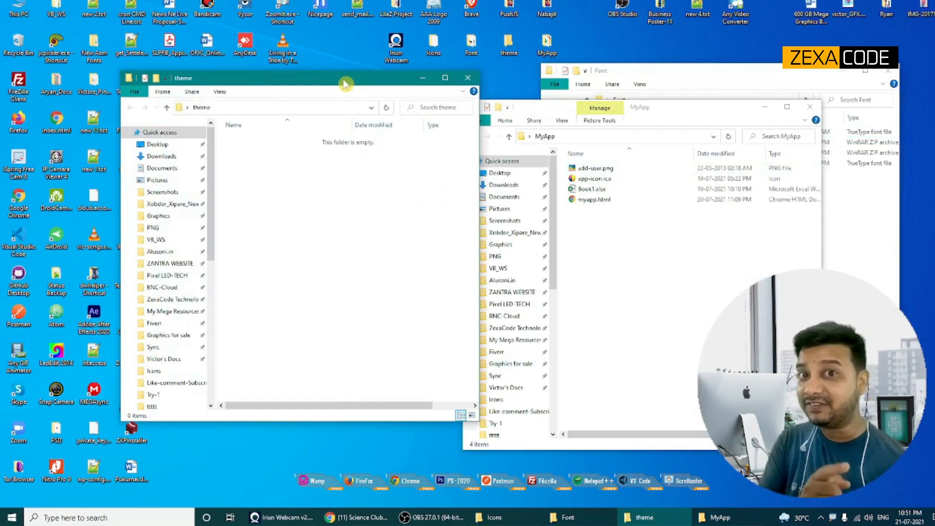
- Snap the theme folder window to the left half of the screen
key("super+Left")
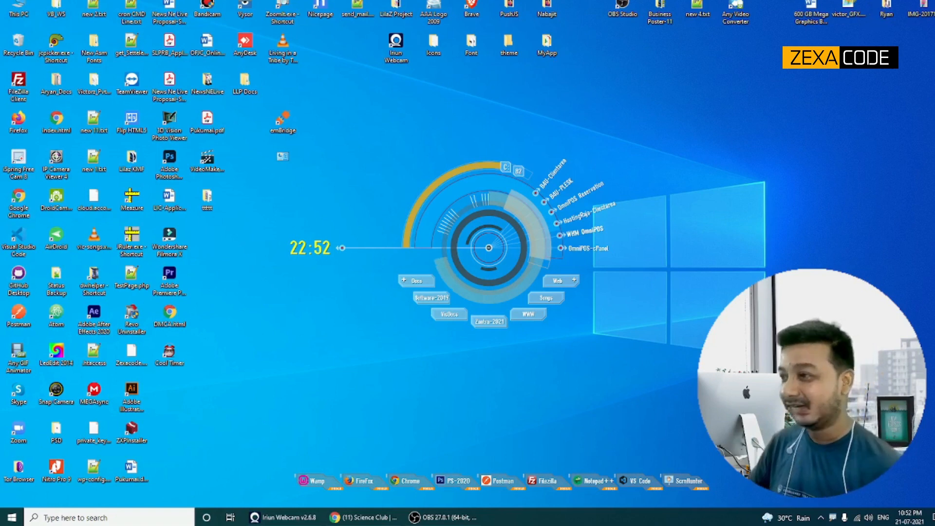
- Open the Icons, Font, theme and MyApp folders from the desktop and arrange their windows in an overlapping cascade
double_click(434, 41)
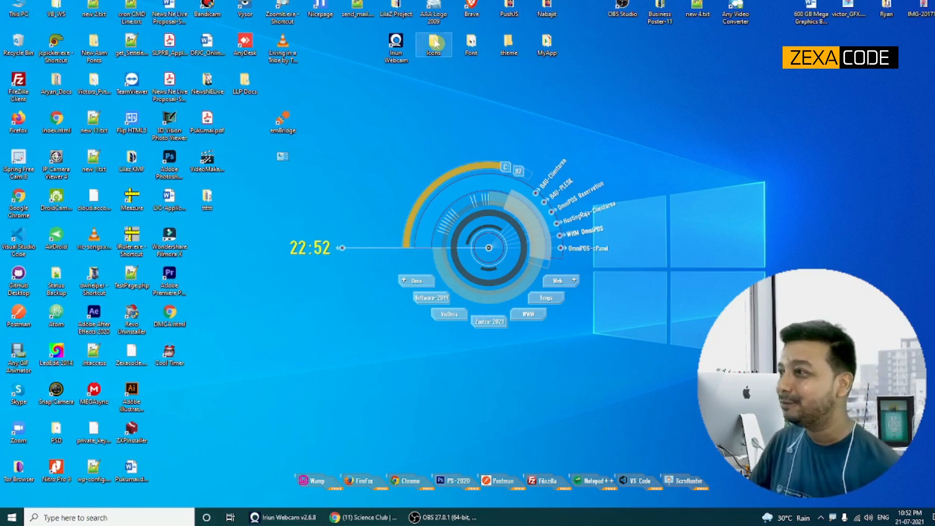
left_click_drag(417, 89, 653, 140)
double_click(471, 43)
double_click(509, 42)
double_click(550, 46)
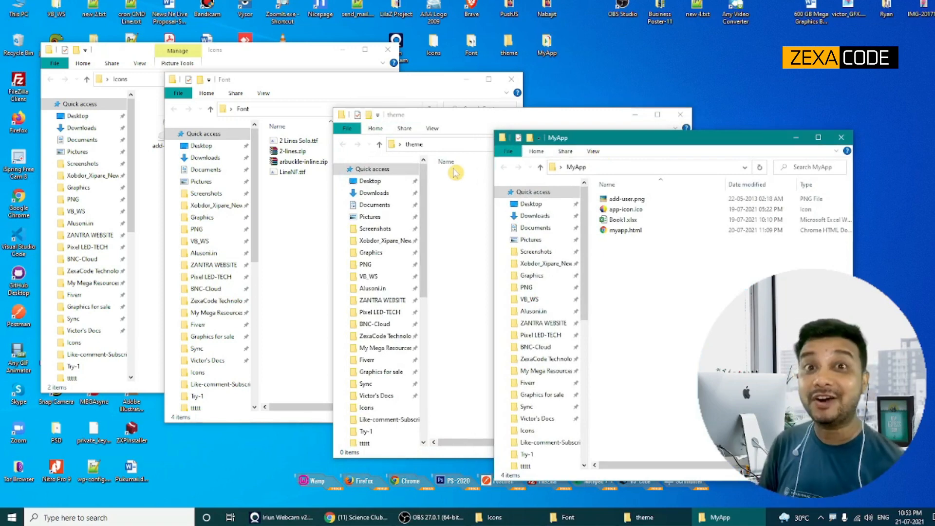
- Hide all open windows to show only the desktop and bring them all back
key("super+d")
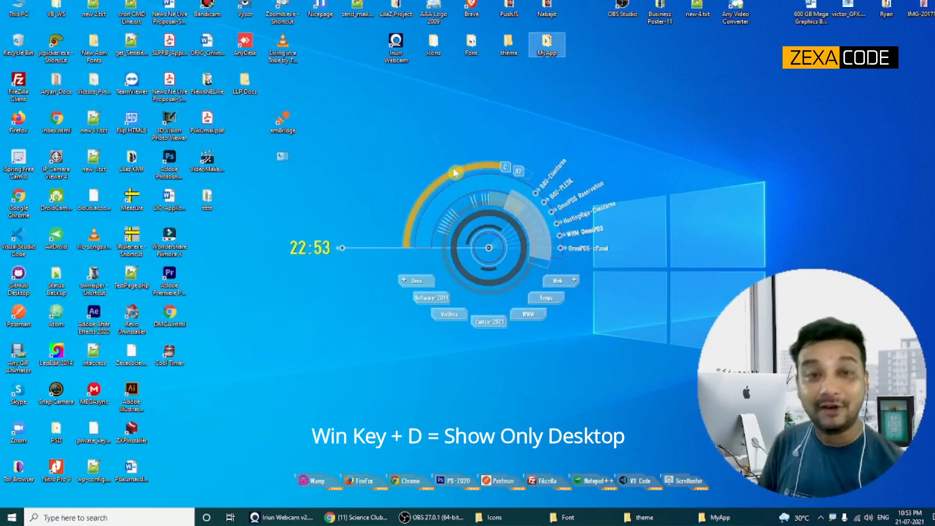
key("super+d")
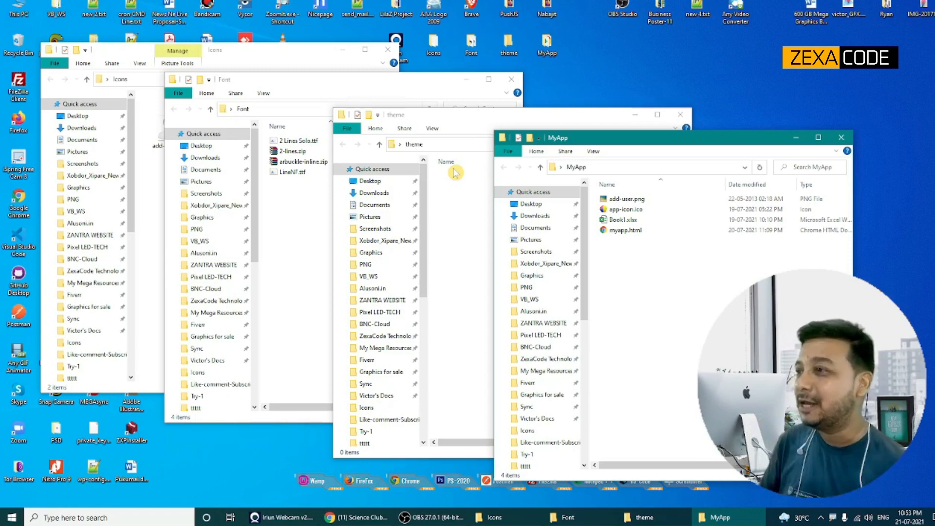
- Shake the theme window to minimize all other open windows, and minimize the theme window as well
left_click(475, 126)
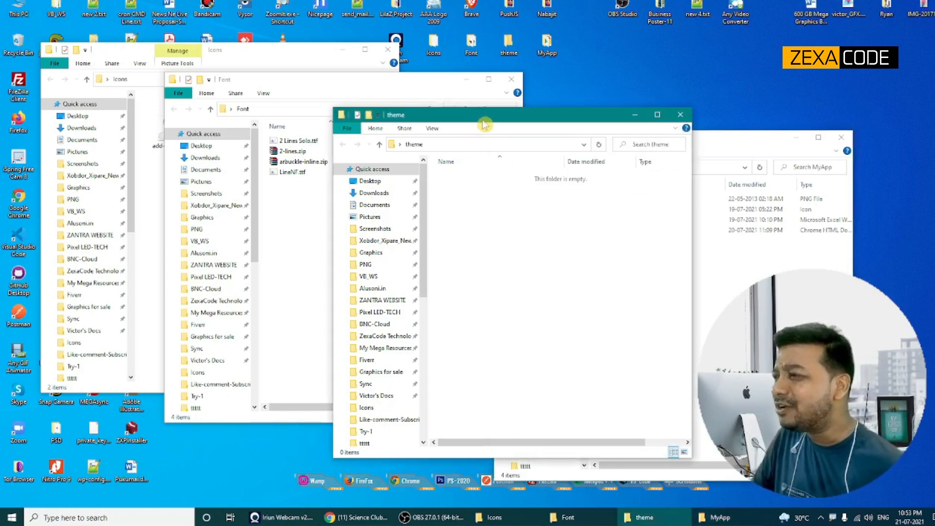
mouse_move(483, 124)
left_mouse_down()
mouse_move(522, 143)
mouse_move(489, 134)
left_mouse_up()
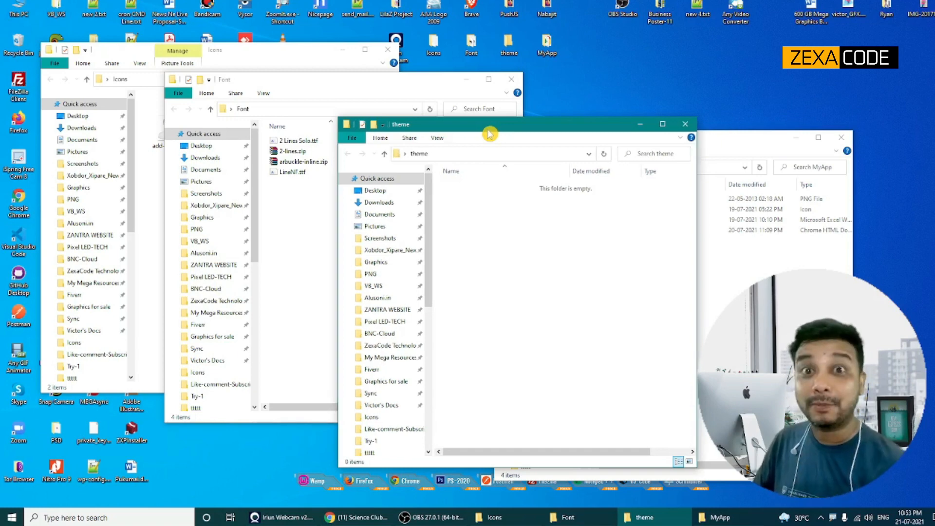
mouse_move(489, 134)
left_mouse_down()
mouse_move(463, 30)
mouse_move(448, 38)
left_mouse_up()
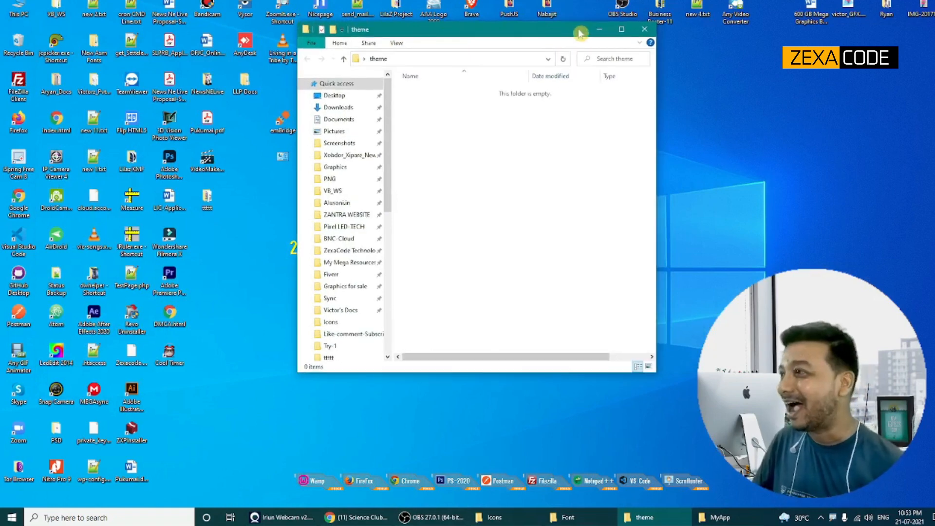
left_click(591, 34)
- Reopen the Icons, Font, theme and MyApp folders and place the theme and MyApp windows so all four overlap in a cascade
double_click(433, 43)
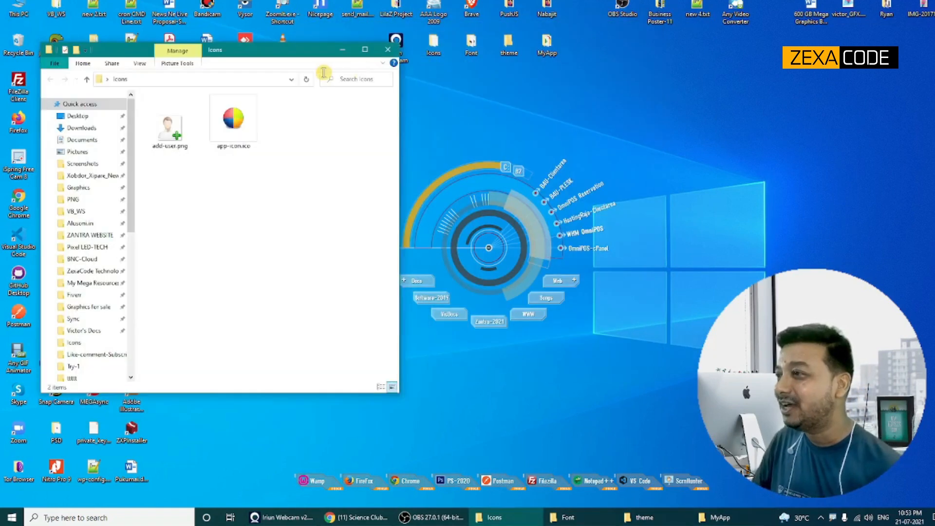
double_click(472, 43)
double_click(509, 43)
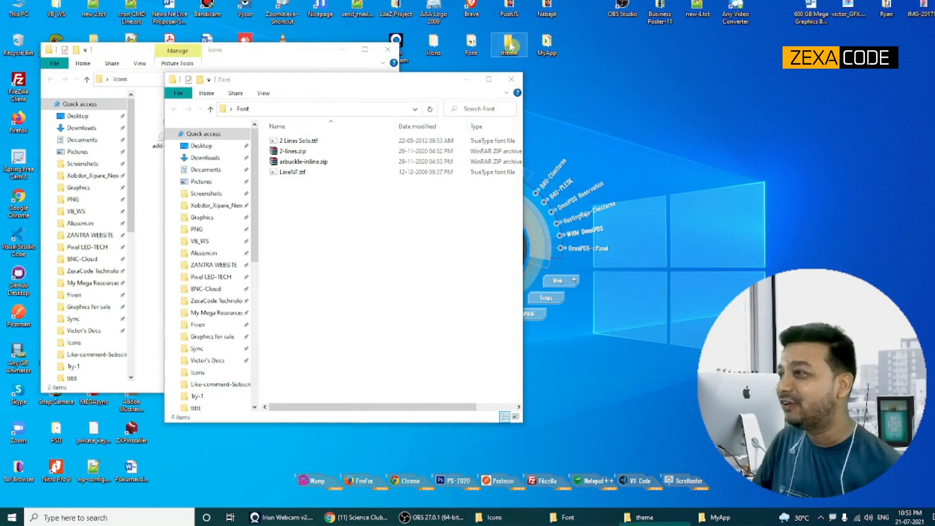
left_click_drag(463, 30, 507, 103)
double_click(547, 43)
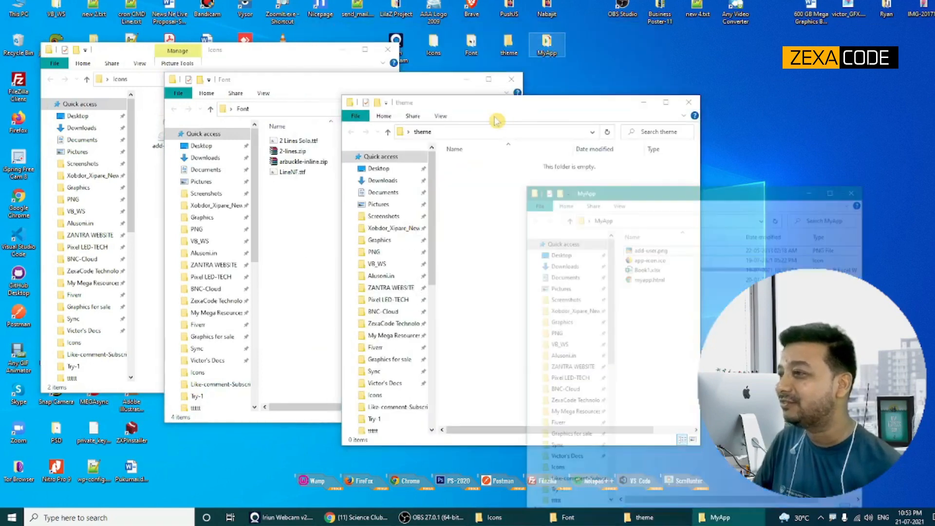
left_click_drag(577, 141, 598, 136)
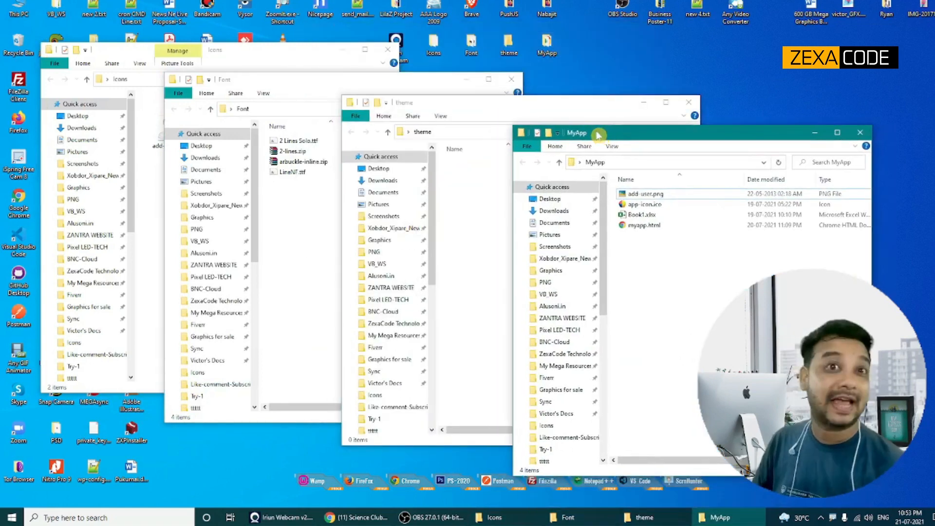
- Bring the Font window forward, shake it to minimize the other windows, and minimize it too
left_click(271, 80)
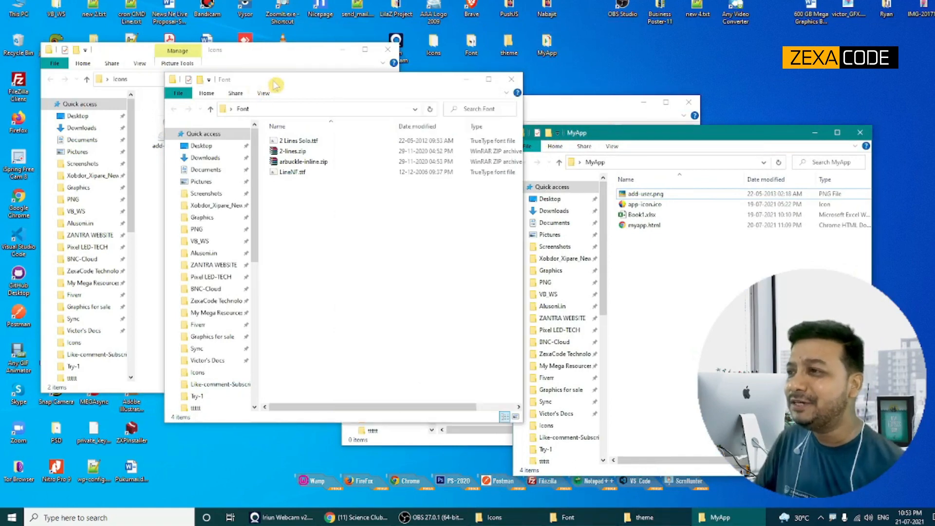
left_click_drag(313, 83, 446, 99)
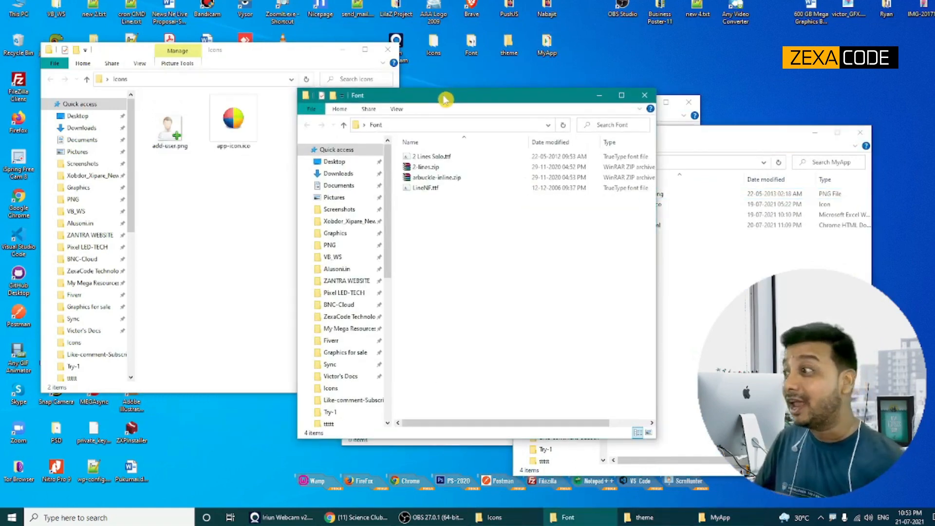
mouse_move(446, 99)
left_mouse_down()
mouse_move(482, 73)
mouse_move(457, 11)
mouse_move(440, 10)
mouse_move(428, 42)
left_mouse_up()
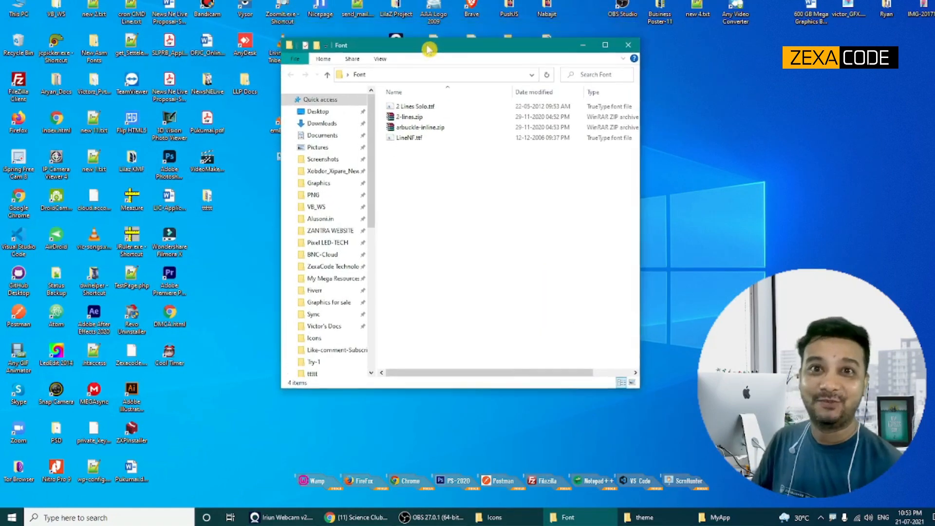
left_click(580, 40)
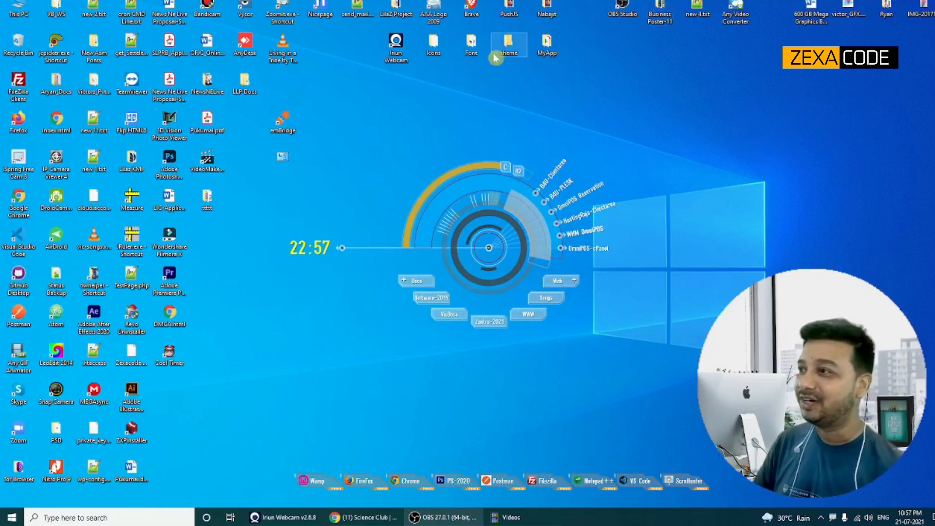
- Open the Icons and Font folders and arrange their windows side by side, with Icons on the left
left_click(437, 40)
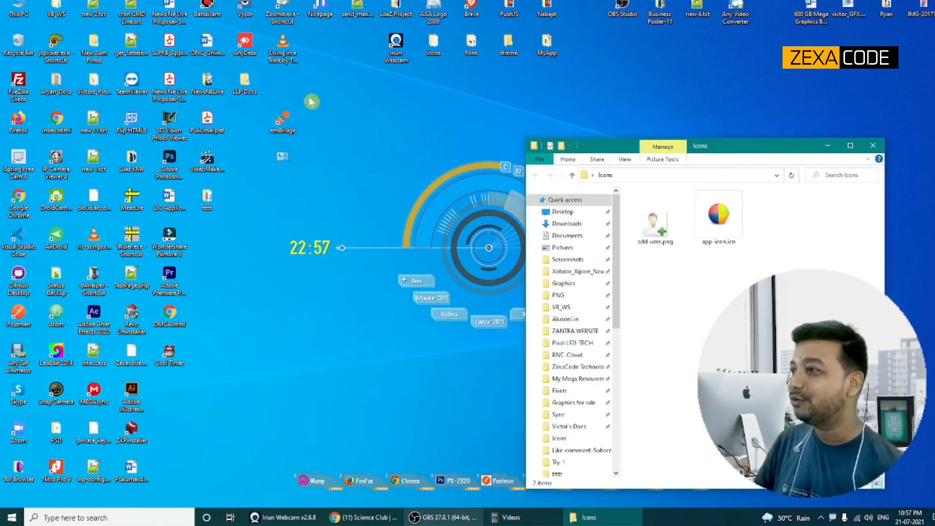
left_click_drag(668, 146, 287, 80)
double_click(471, 42)
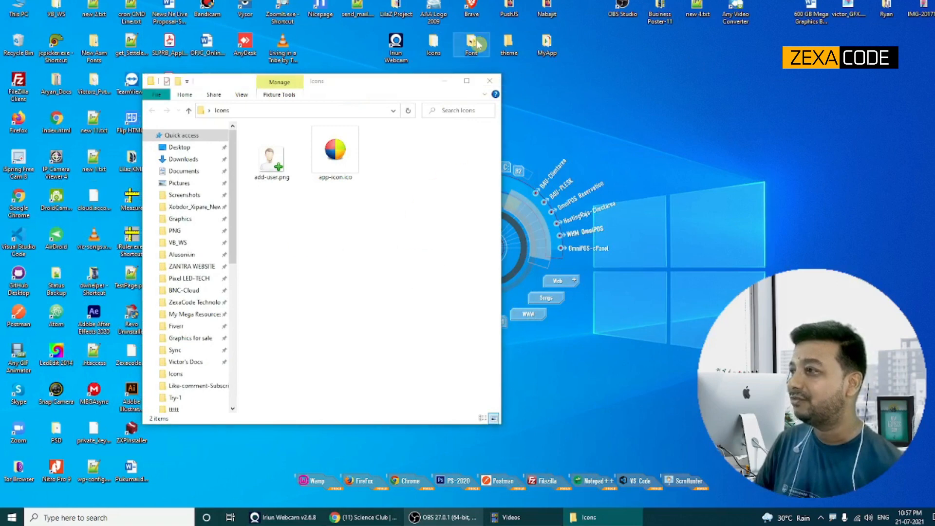
left_click_drag(389, 90, 659, 120)
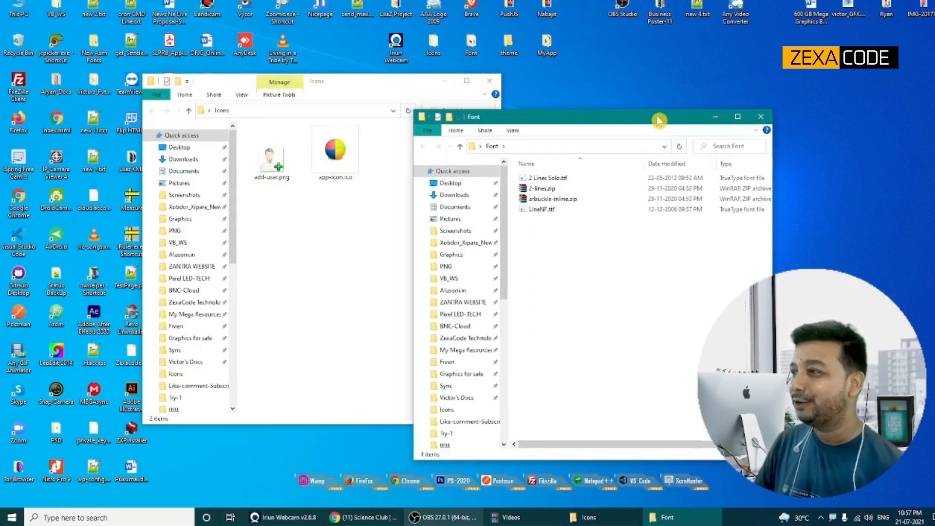
left_click(359, 94)
left_click_drag(359, 84, 359, 118)
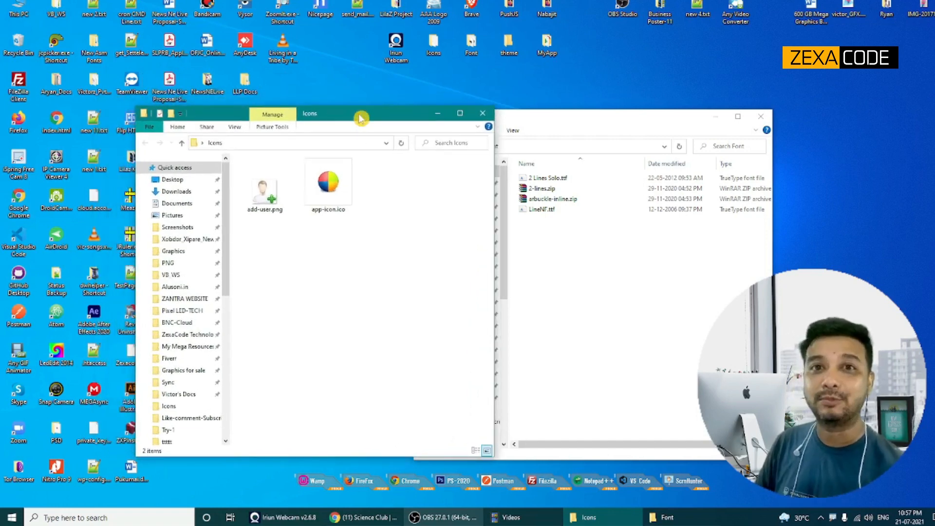
left_click_drag(580, 122, 646, 121)
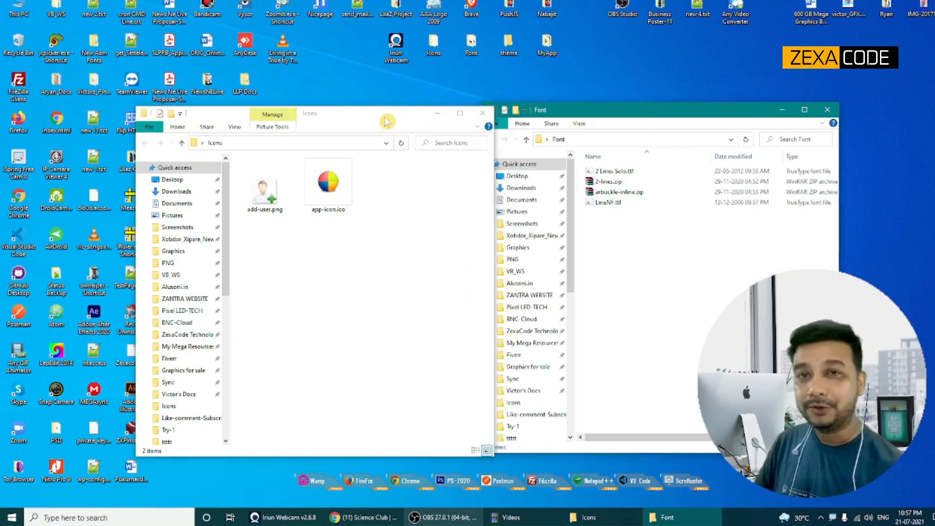
- Snap the Icons window to the upper-left quarter and to the left half, filling the right half with the Font window
mouse_move(388, 118)
left_mouse_down()
mouse_move(322, 131)
mouse_move(317, 103)
mouse_move(326, 113)
mouse_move(90, 4)
mouse_move(2, 0)
left_mouse_up()
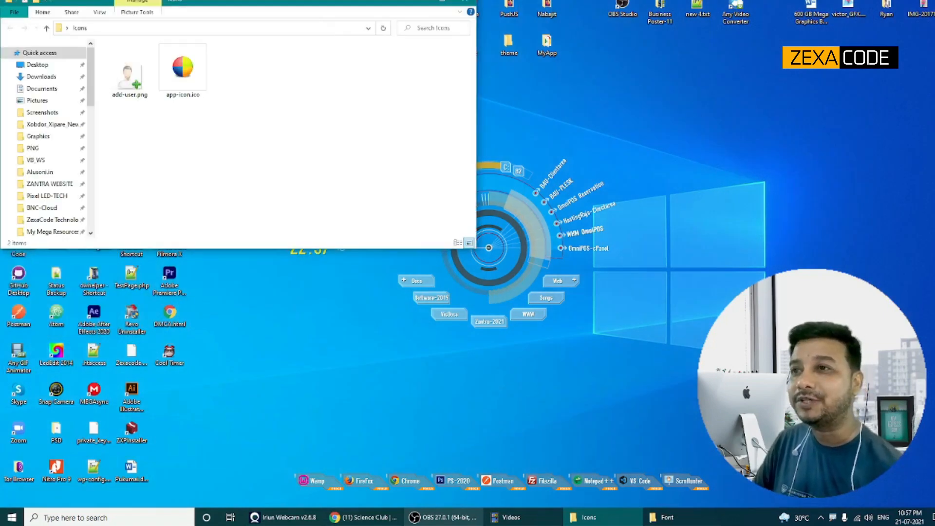
left_click_drag(224, 6, 3, 168)
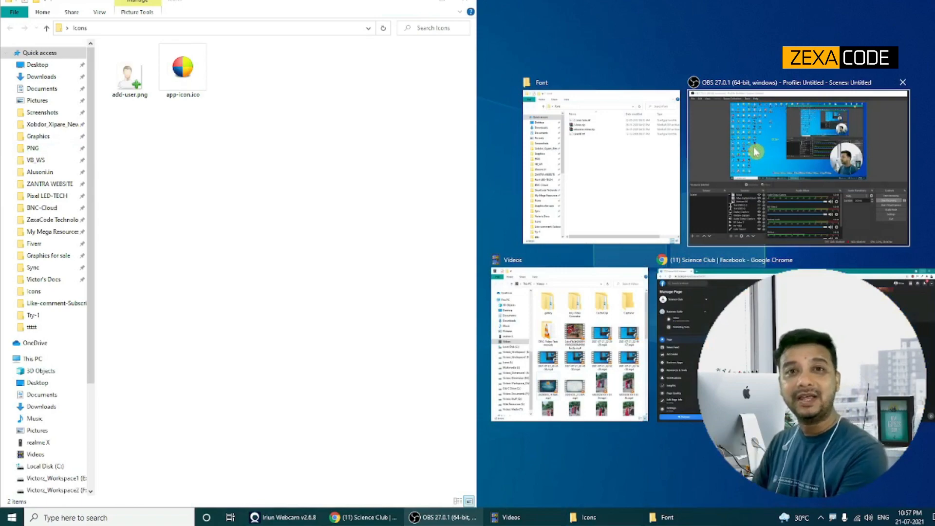
left_click_drag(360, 5, 3, 70)
left_click(610, 105)
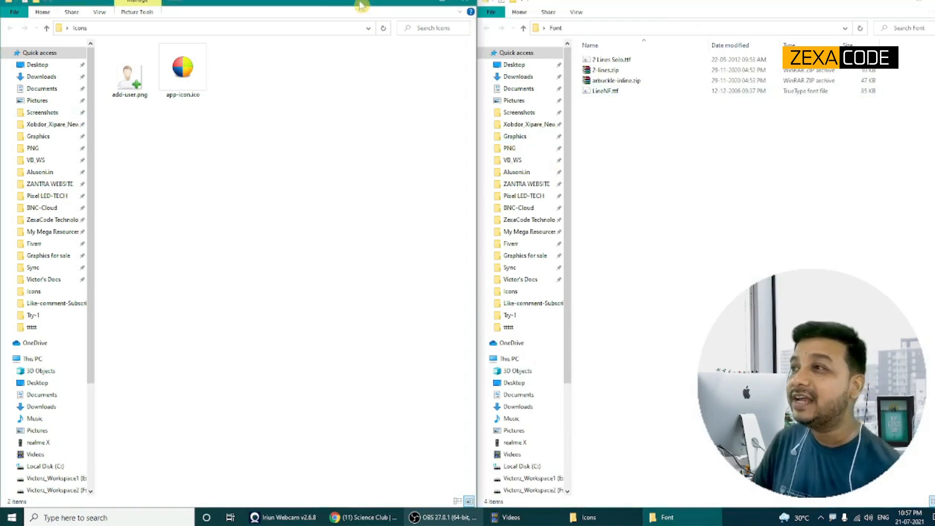
left_click_drag(361, 5, 296, 33)
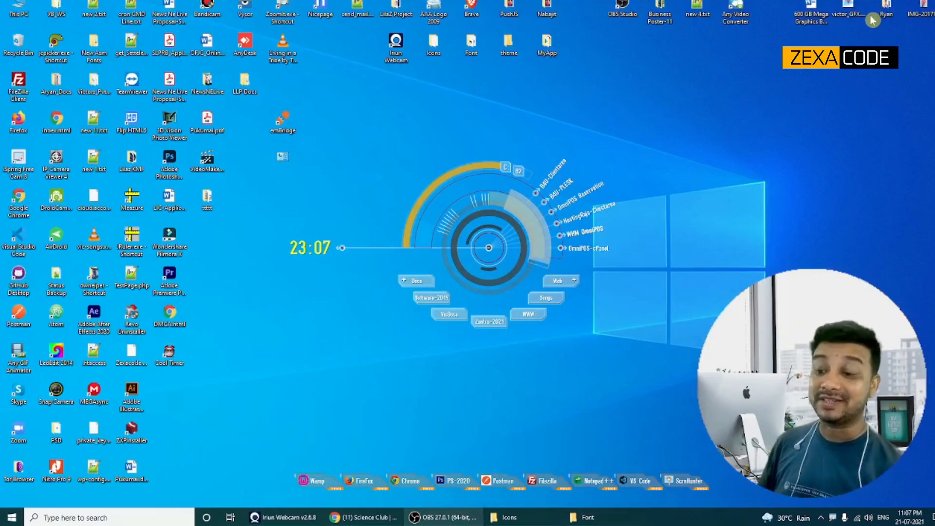
- Display the Start menu and the Start button's shortcut menu of system tools, dismissing each without choosing anything
key("super")
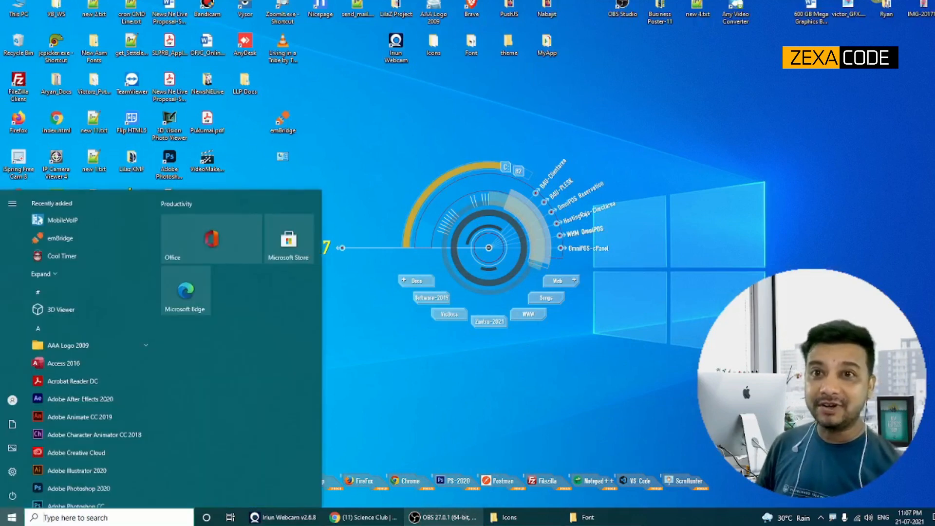
key("super")
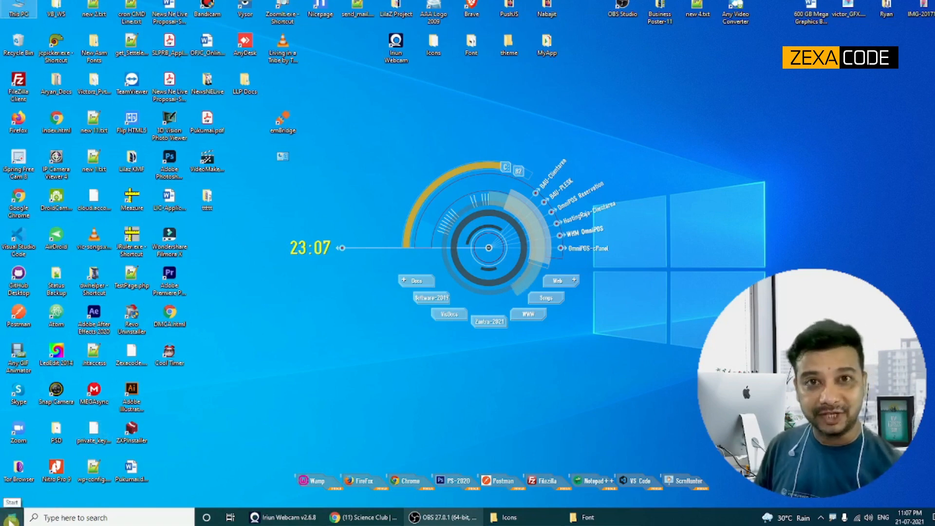
left_click(11, 520)
left_click(439, 395)
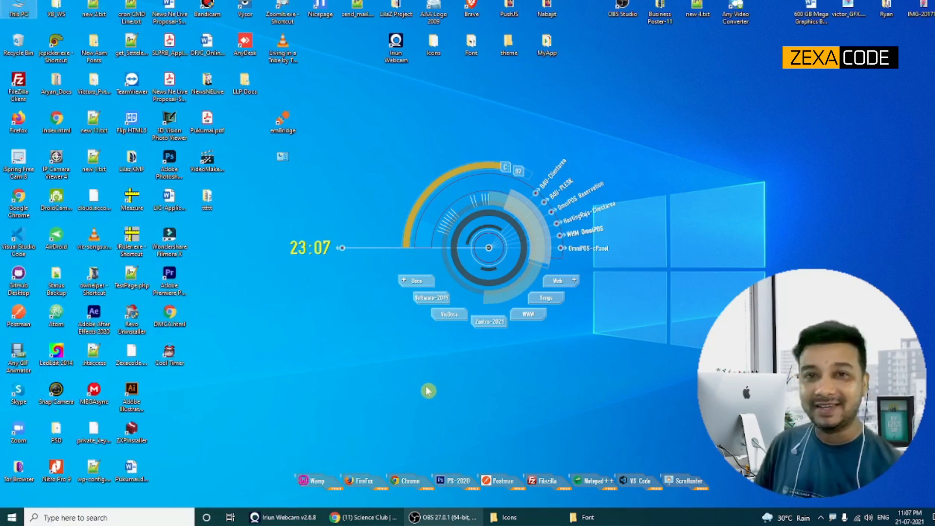
right_click(11, 521)
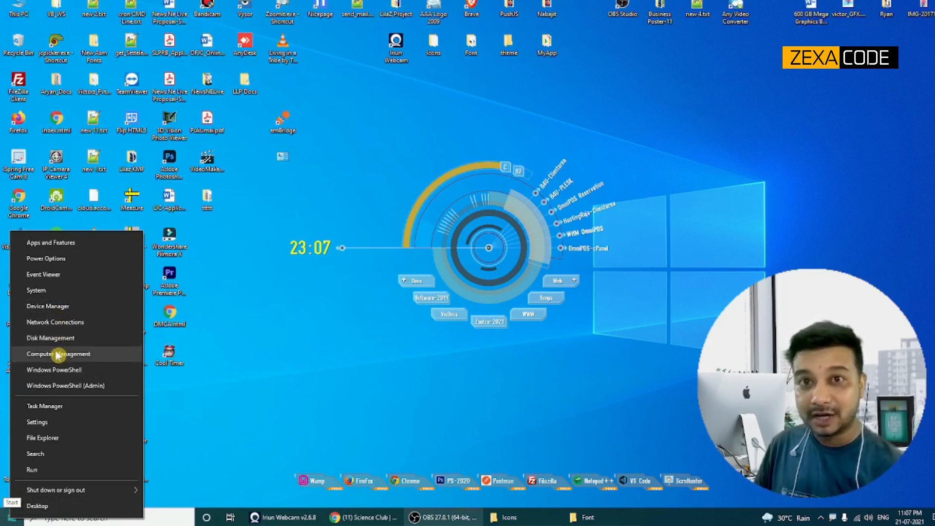
left_click(348, 355)
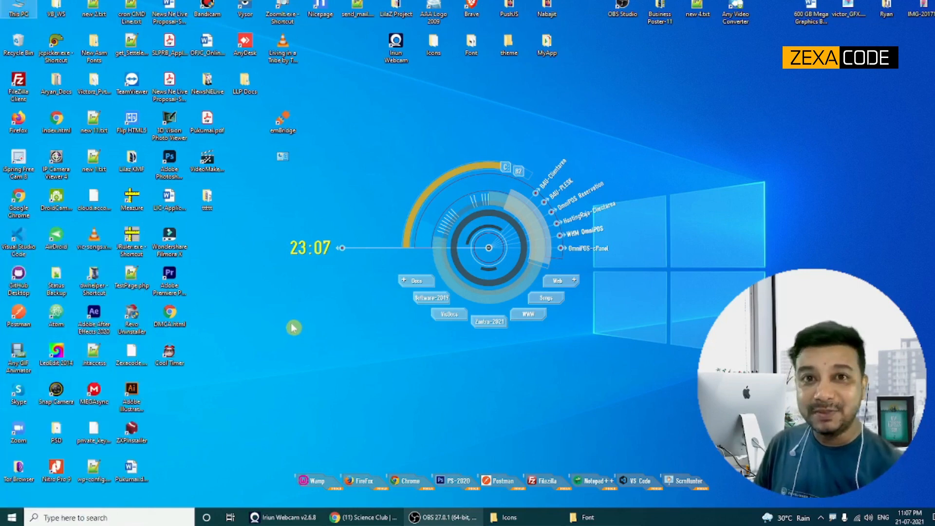
- Open Computer Management from This PC, view the Device Manager device list, and close the window
right_click(23, 10)
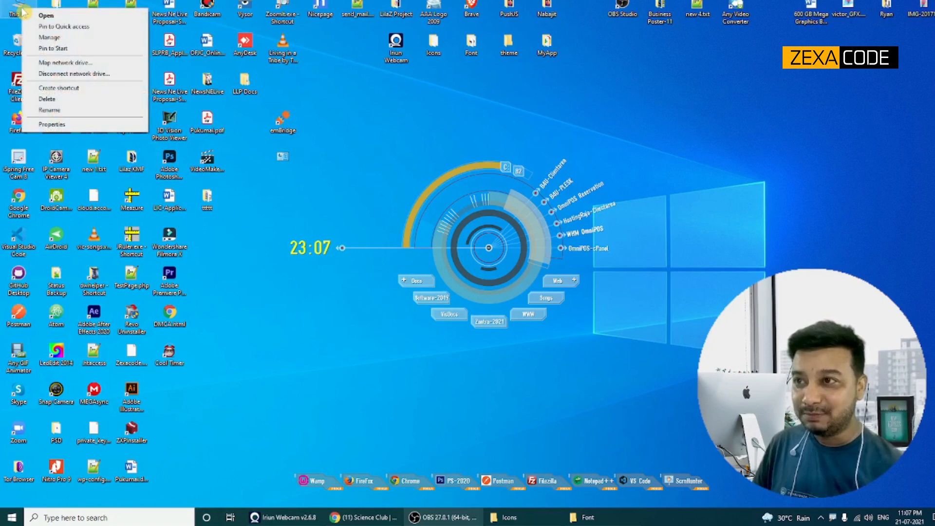
left_click(48, 39)
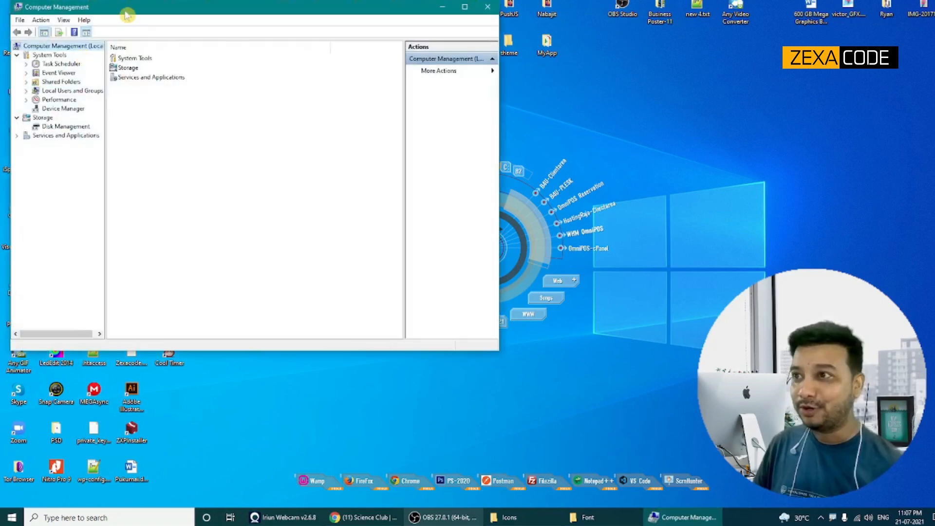
left_click_drag(126, 13, 158, 25)
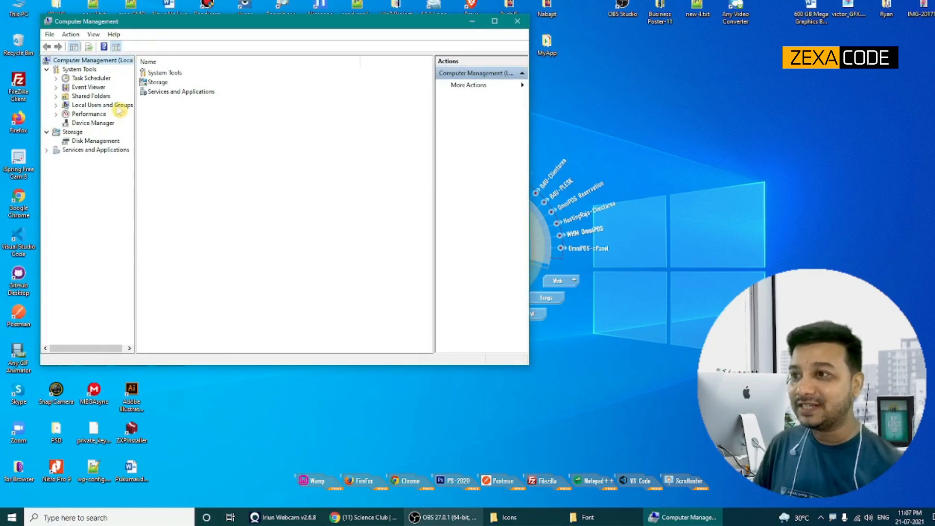
left_click(97, 123)
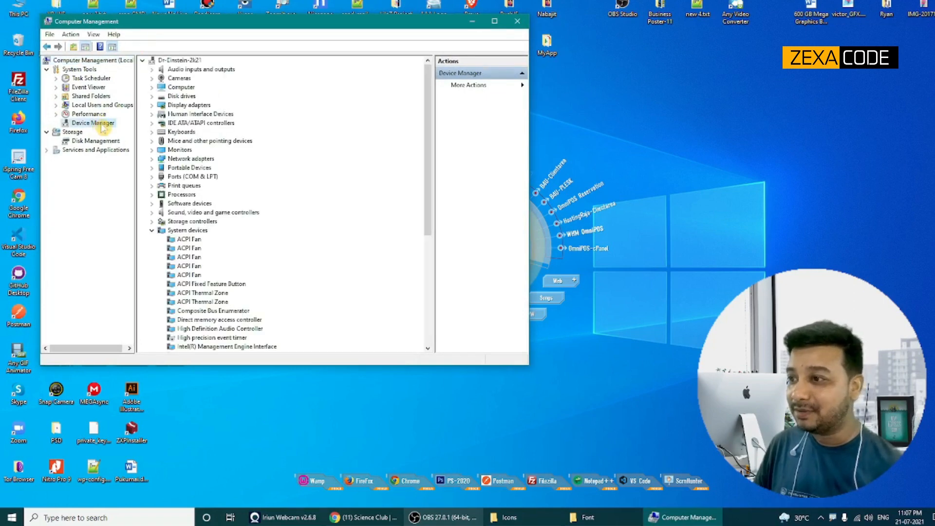
left_click(514, 23)
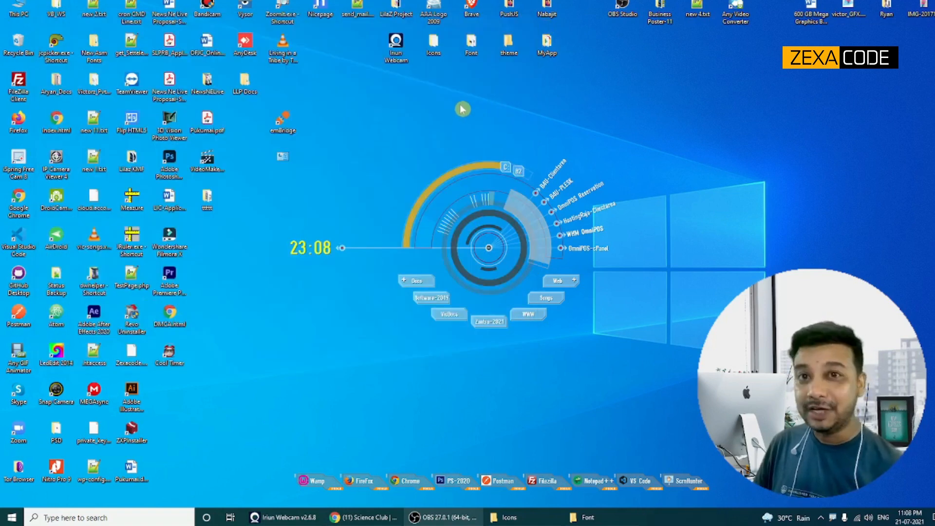
right_click(12, 515)
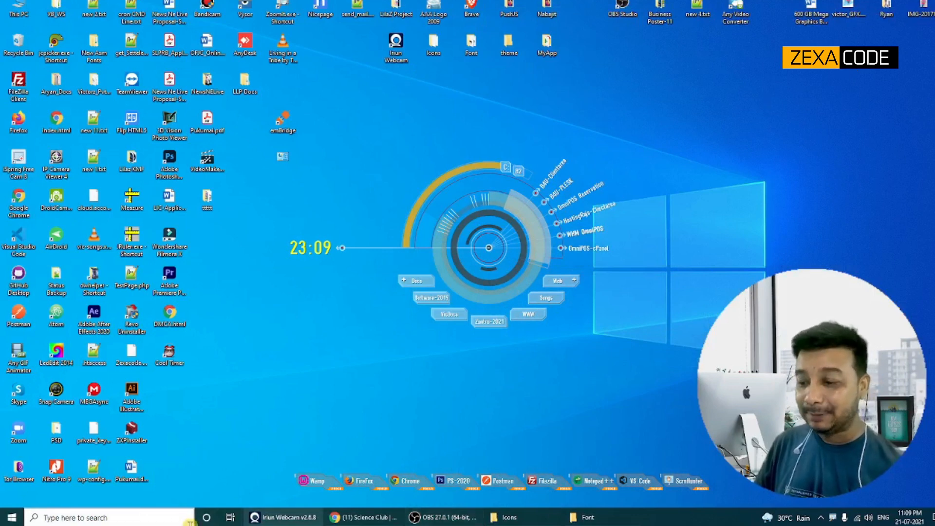
- Search Windows for "stic" and launch the Sticky Notes app
left_click(174, 520)
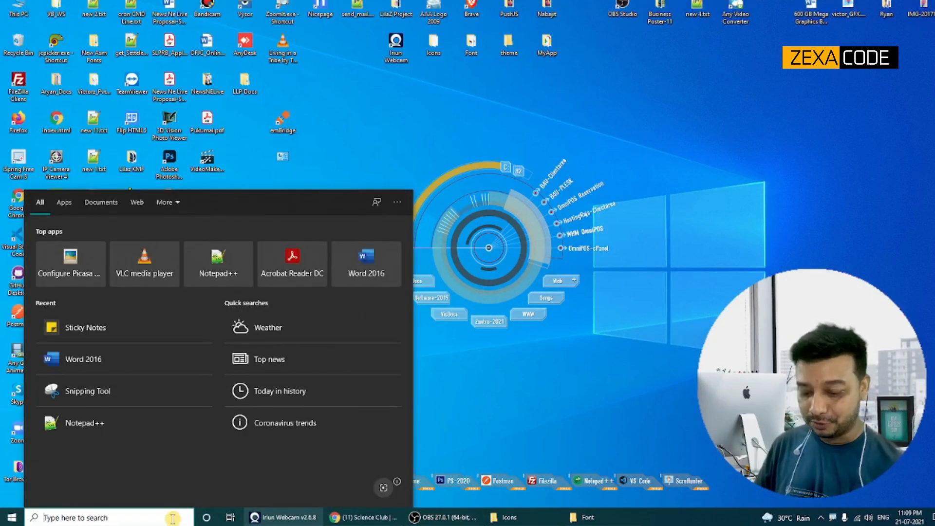
type("stic")
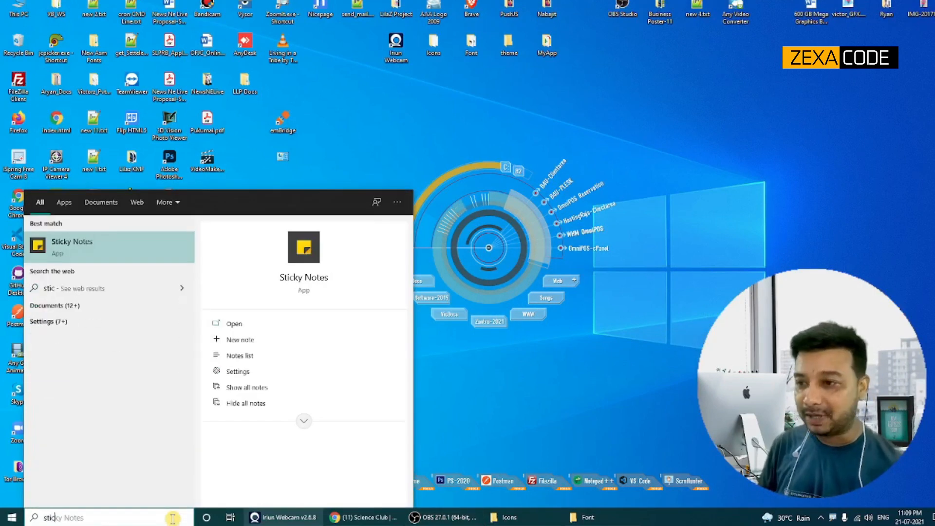
key("Return")
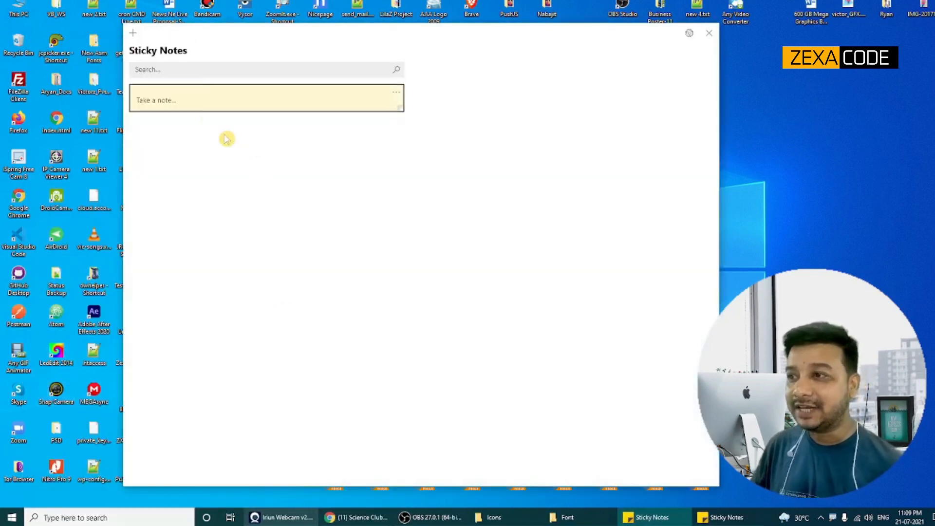
- Open the blank sticky note and write "Lunch in the afternoon" in it, ending with a new line
left_click(189, 101)
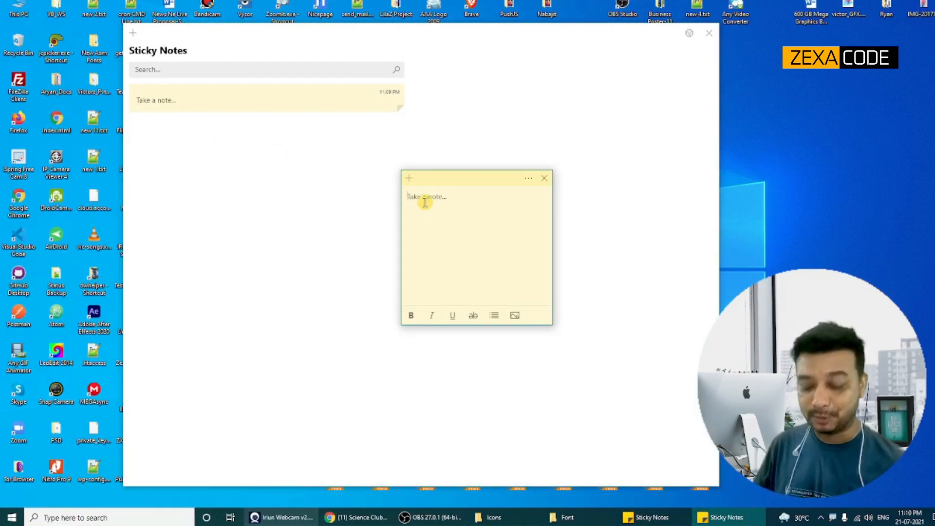
type("Lunc")
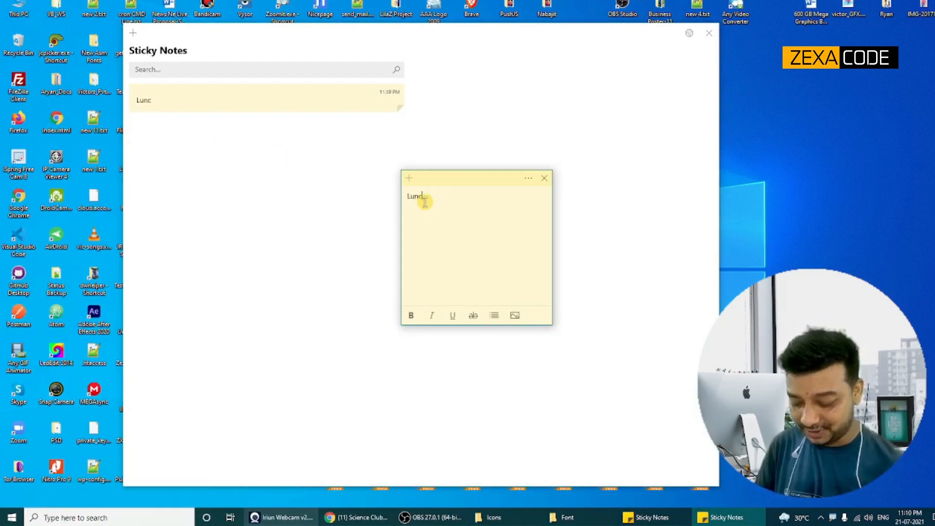
type("h in the after")
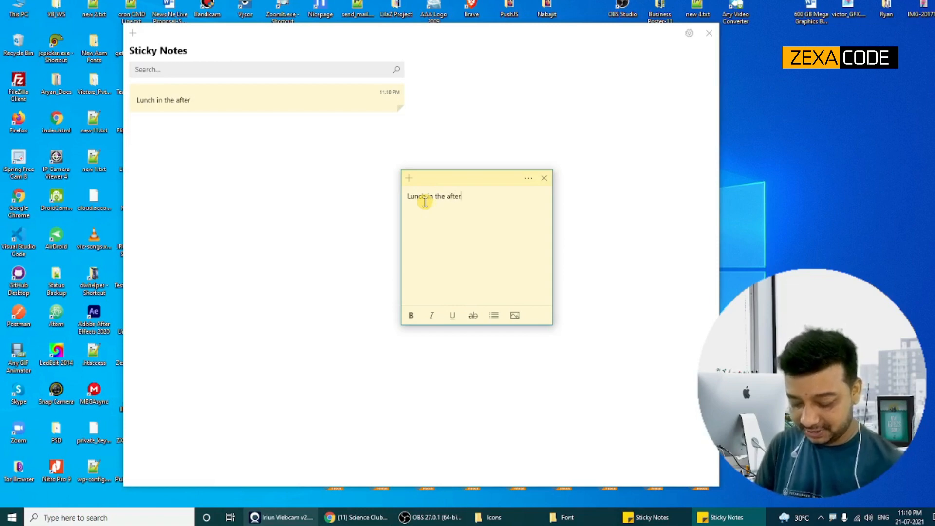
type("noon")
key("Return")
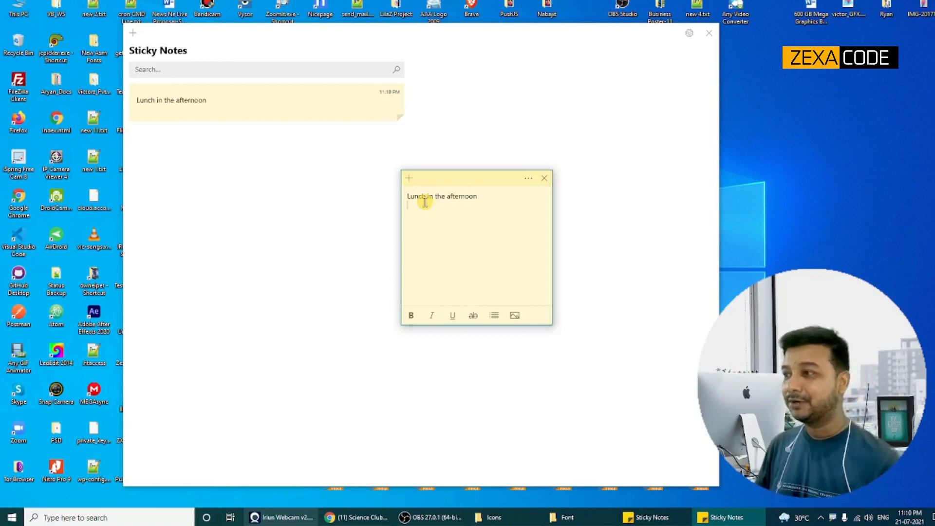
- Place the lunch note beside the notes list on the open desktop with a second blank note, and close the list window
left_click_drag(496, 182, 829, 82)
left_click(821, 72)
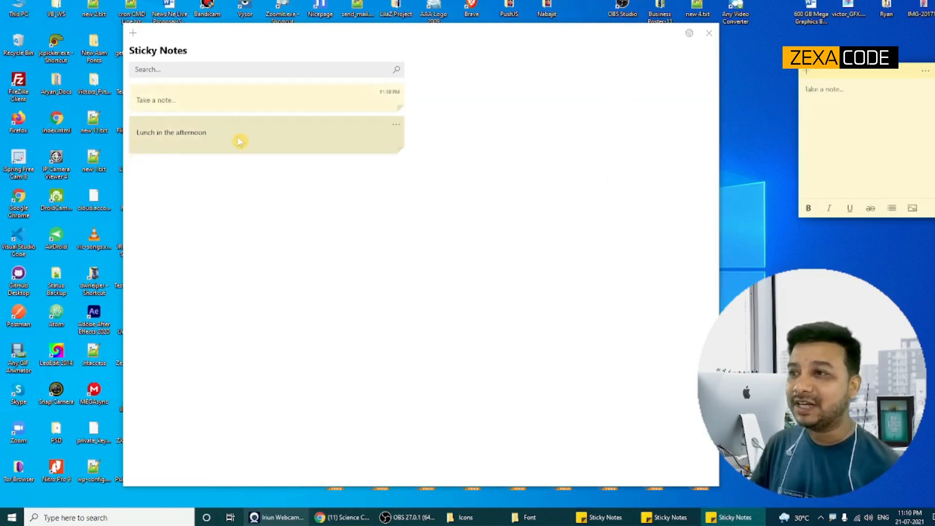
left_click(261, 144)
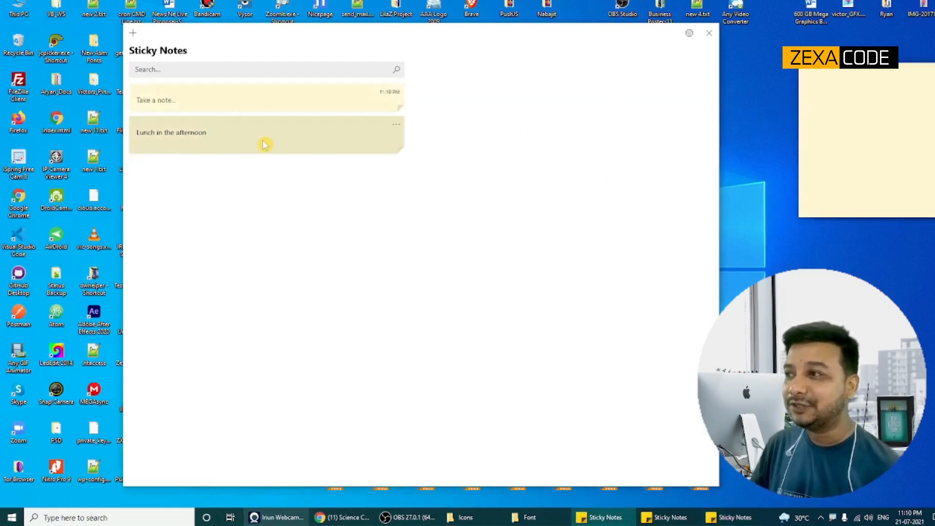
left_click(709, 32)
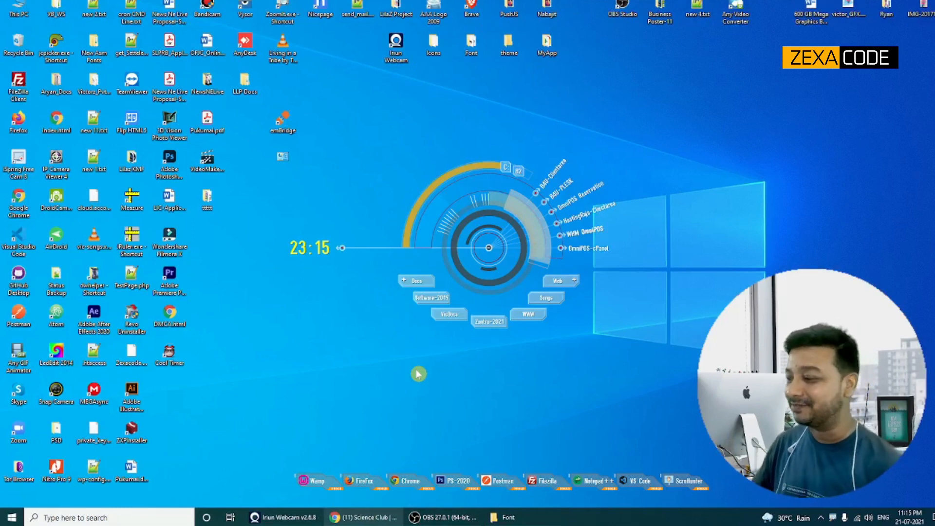
- Bring up the Font folder window and maximize it by snapping it to the screen's upper edge, restoring it once and snapping it again
left_click(506, 517)
left_click_drag(704, 90, 501, 24)
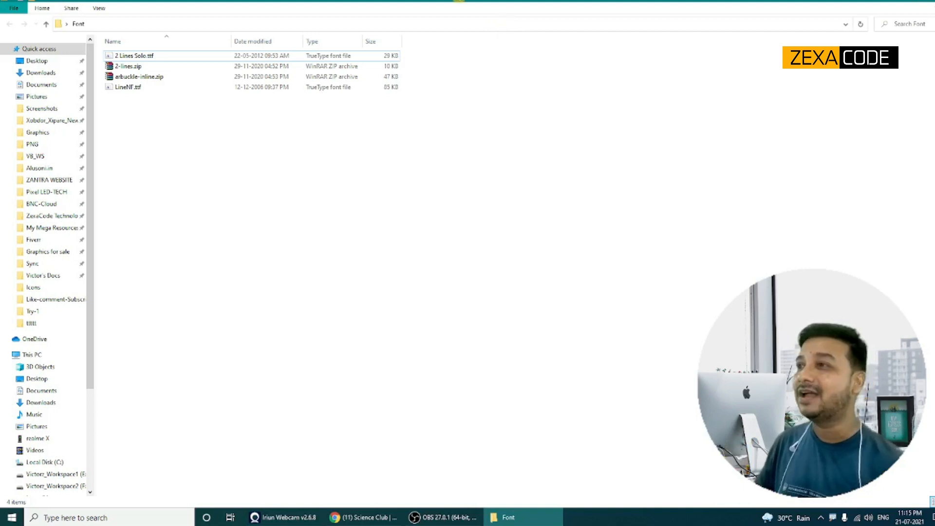
left_click_drag(468, 3, 470, 143)
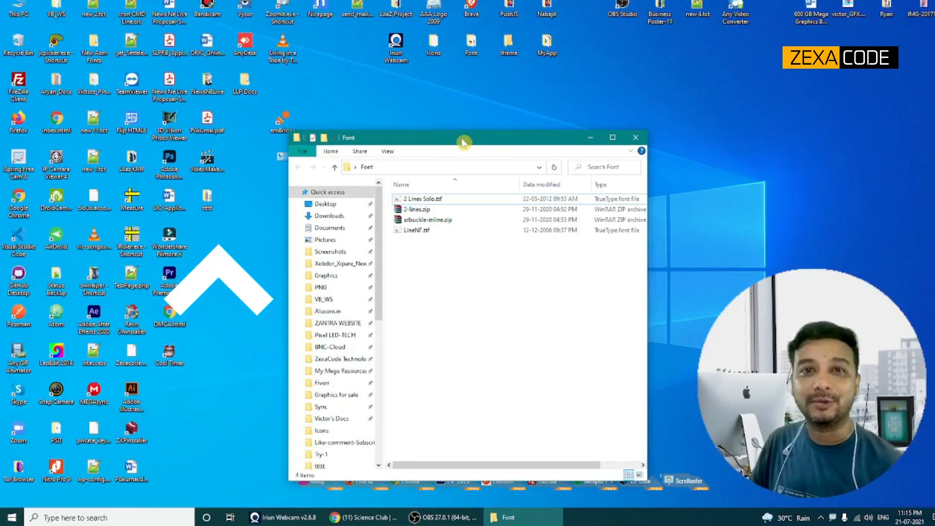
left_click_drag(463, 141, 489, 10)
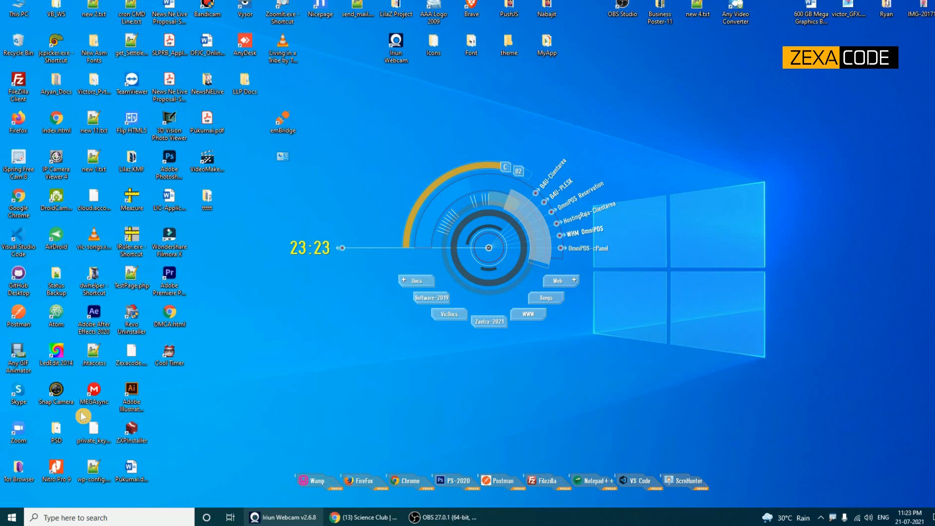
- Open the Game Bar overlay over the desktop
key("super+g")
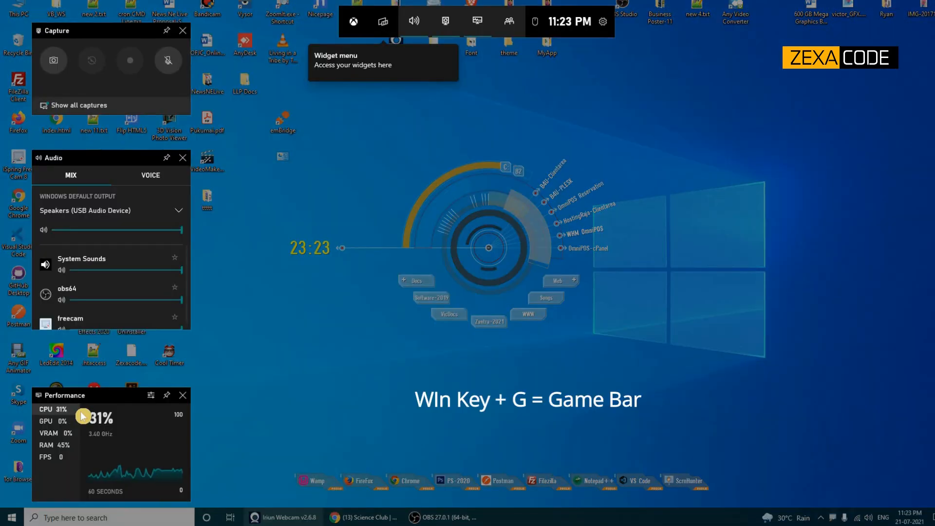